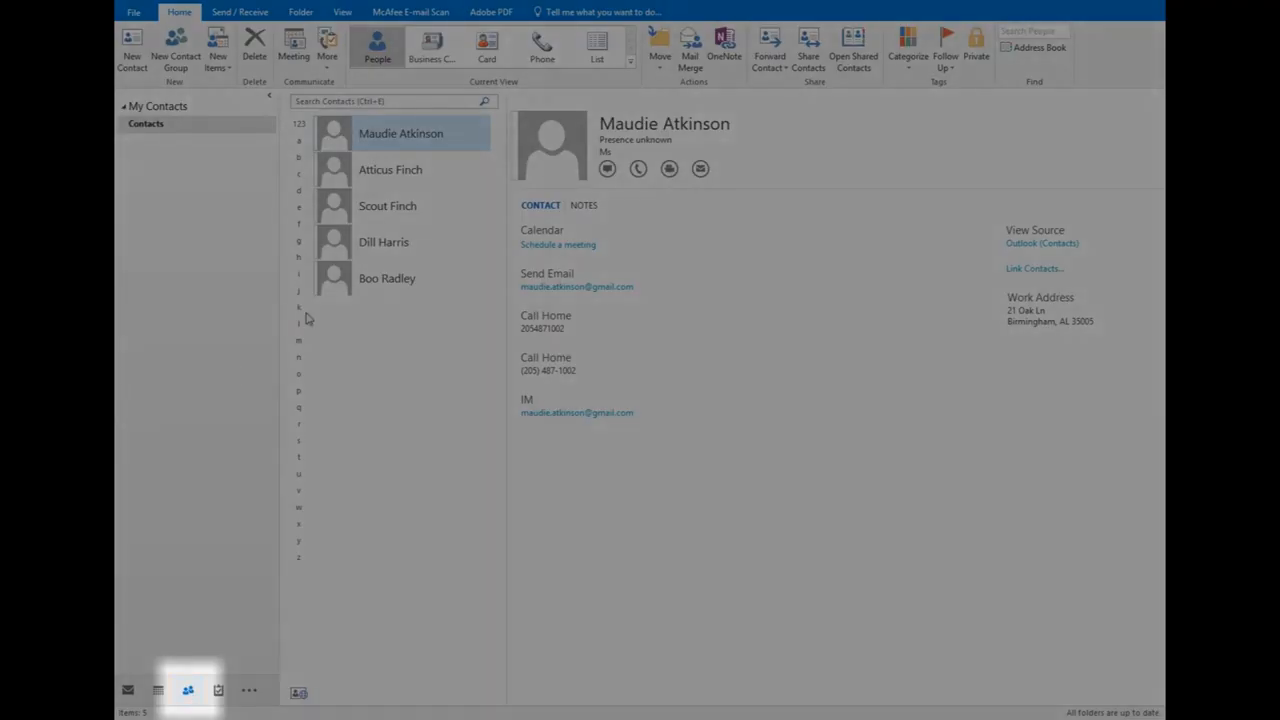
Open the contacts and display them in the List view
{"action": "left_click", "coordinate": [598, 60]}
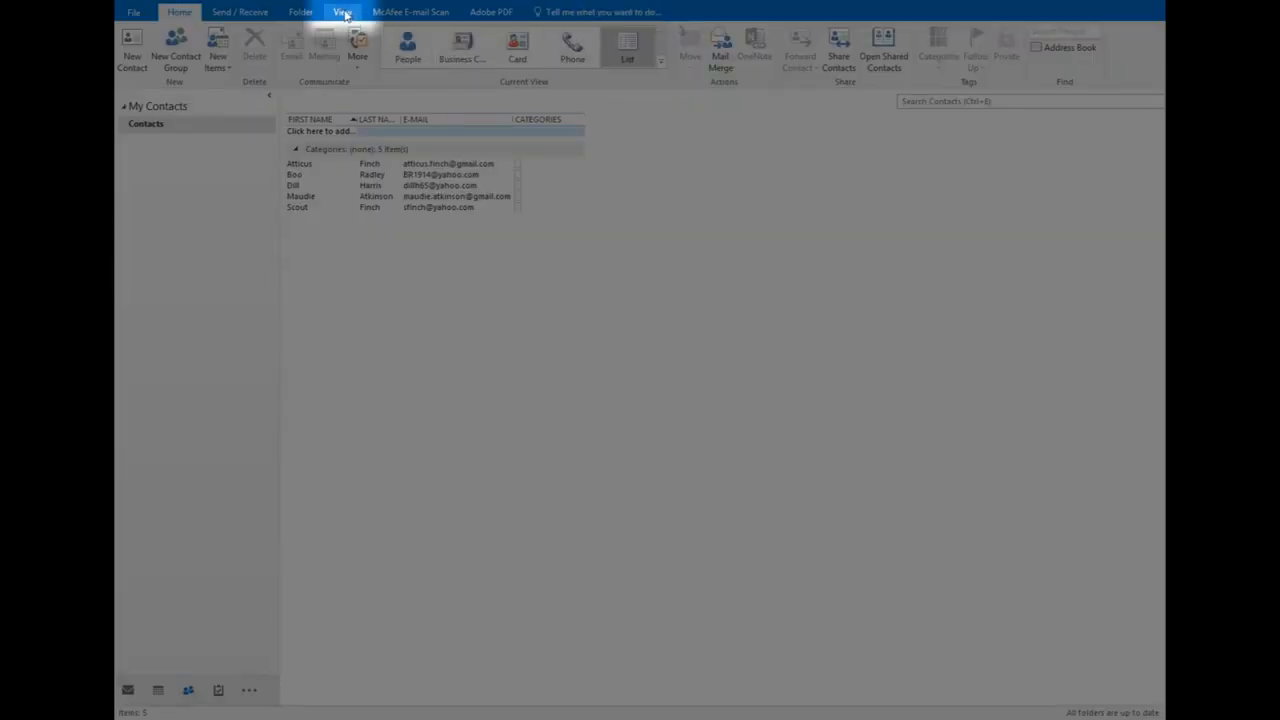
{"action": "left_click", "coordinate": [343, 12]}
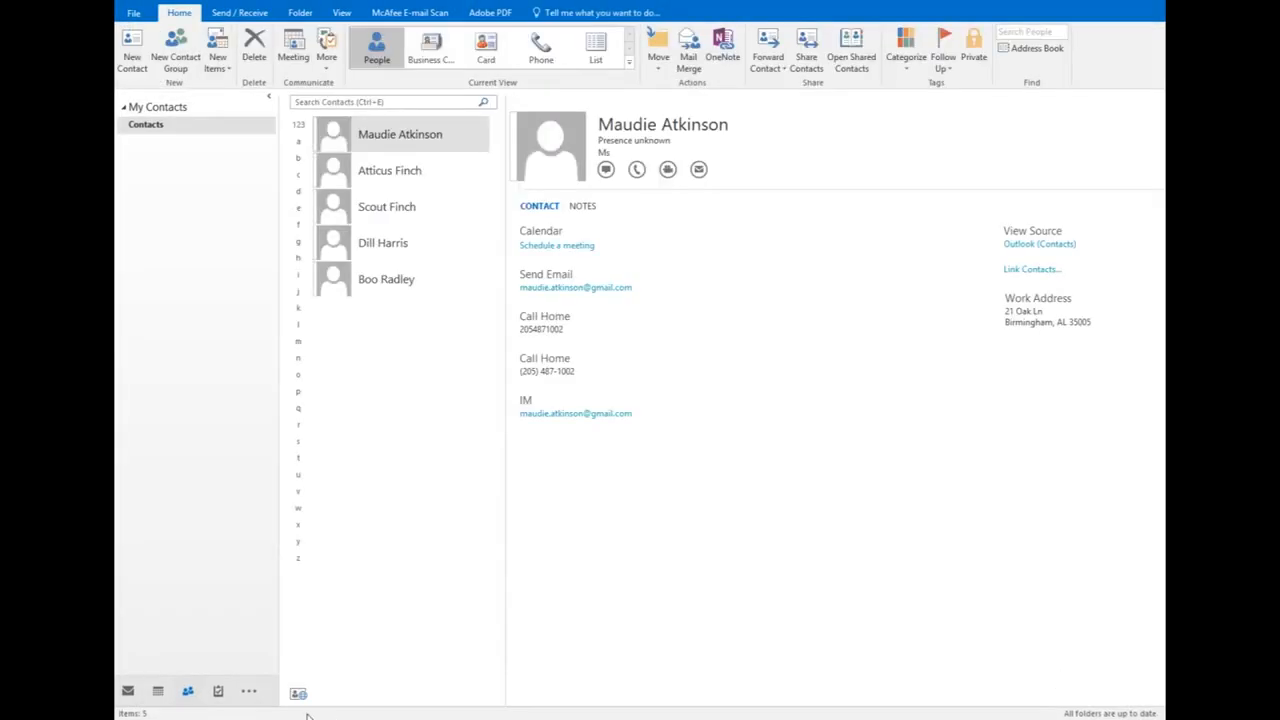
{"action": "left_click", "coordinate": [187, 692]}
{"action": "left_click", "coordinate": [595, 57]}
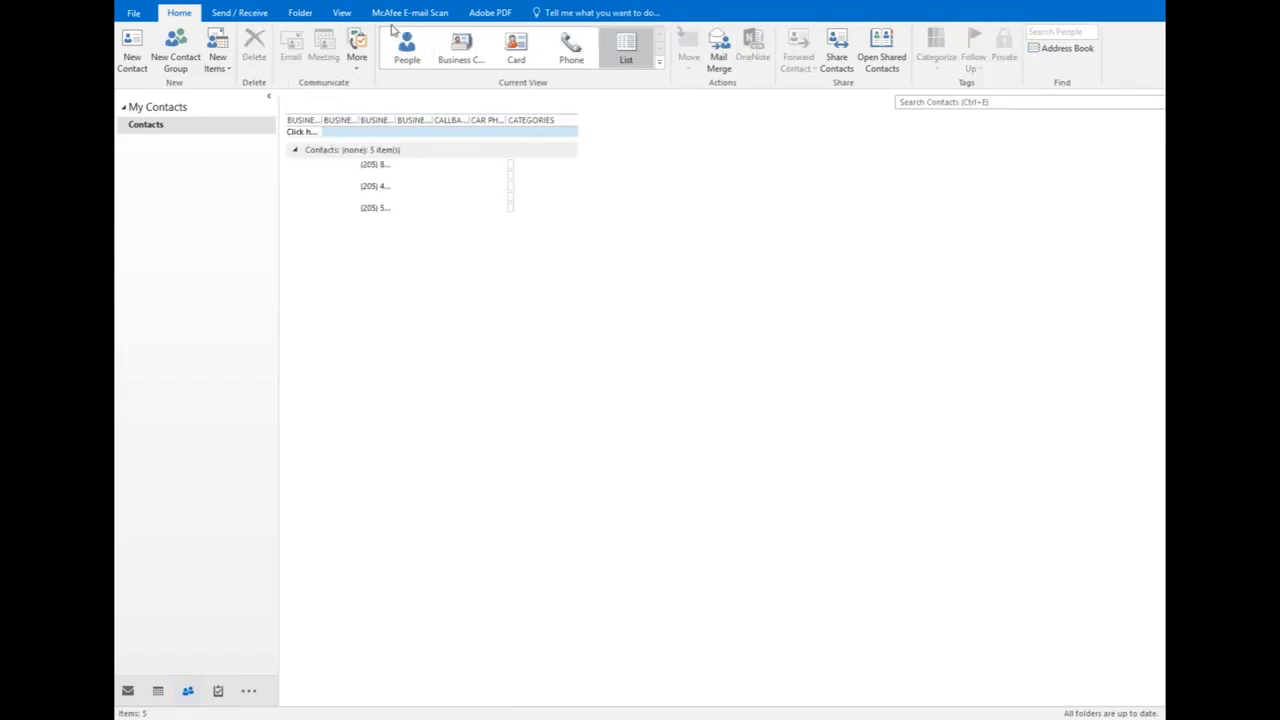
Remove all columns from Business Fax through Categories in the list's view settings
{"action": "left_click", "coordinate": [338, 13]}
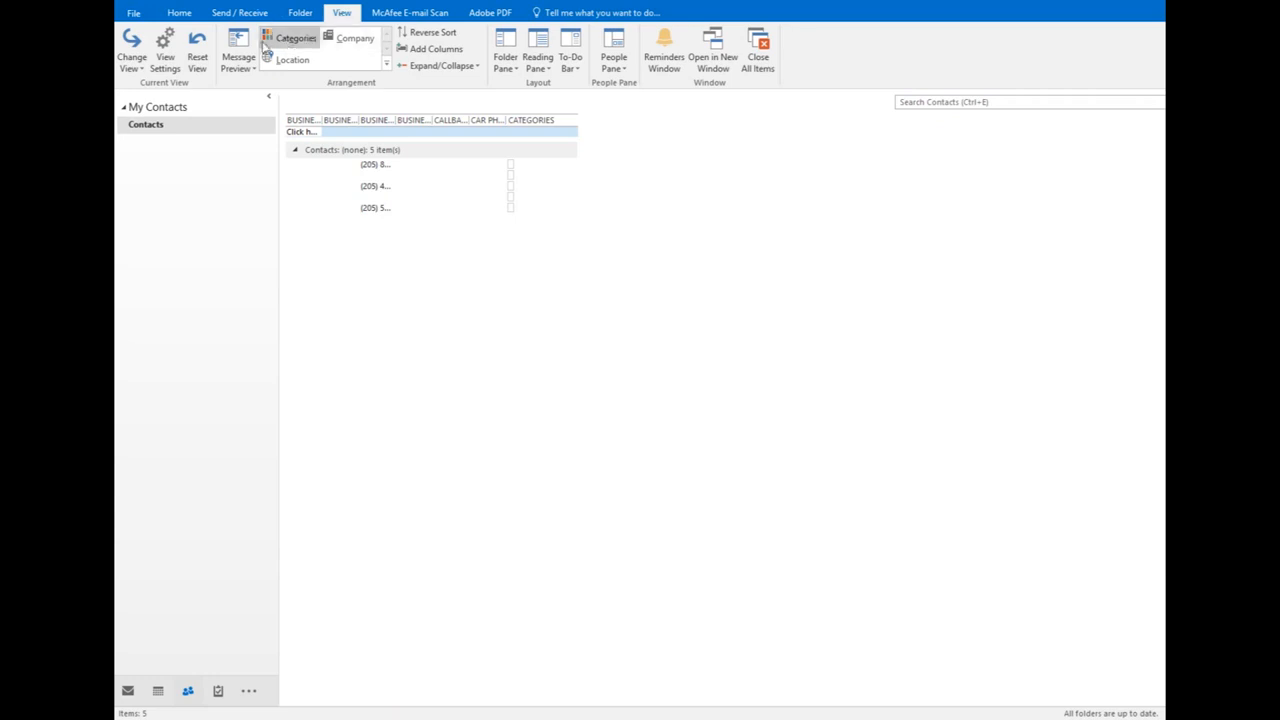
{"action": "left_click", "coordinate": [166, 60]}
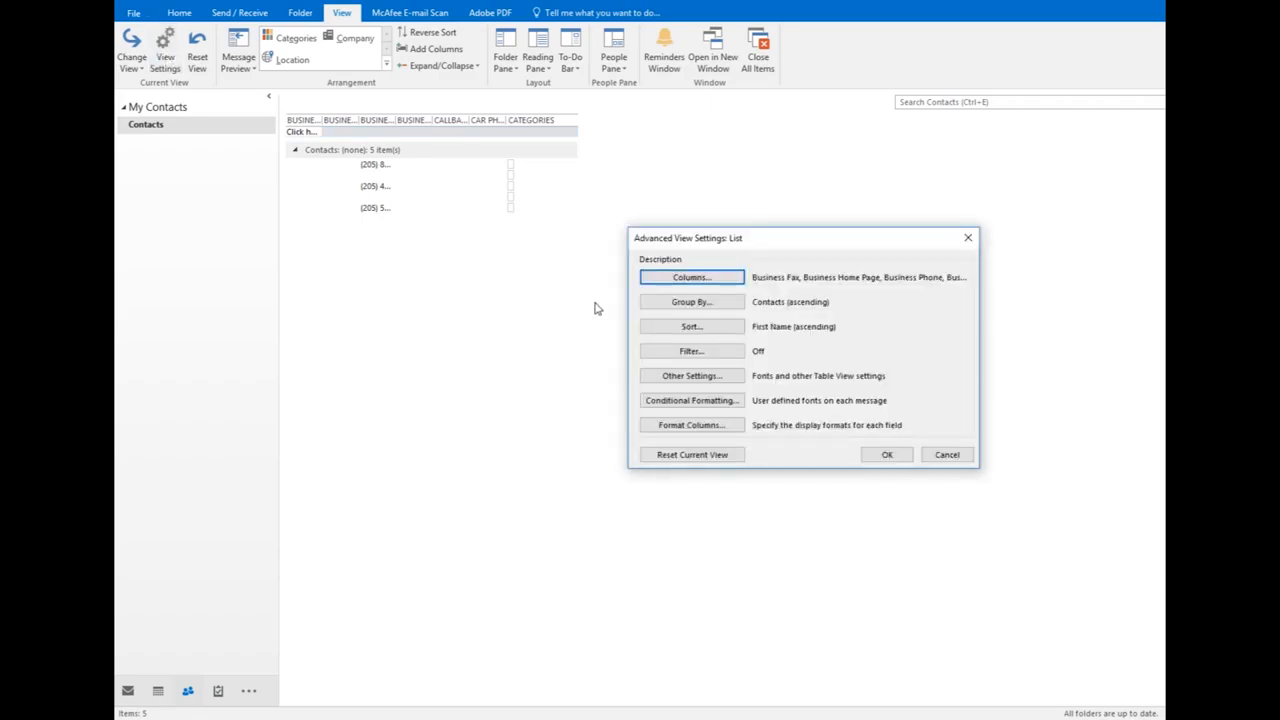
{"action": "left_click", "coordinate": [668, 283]}
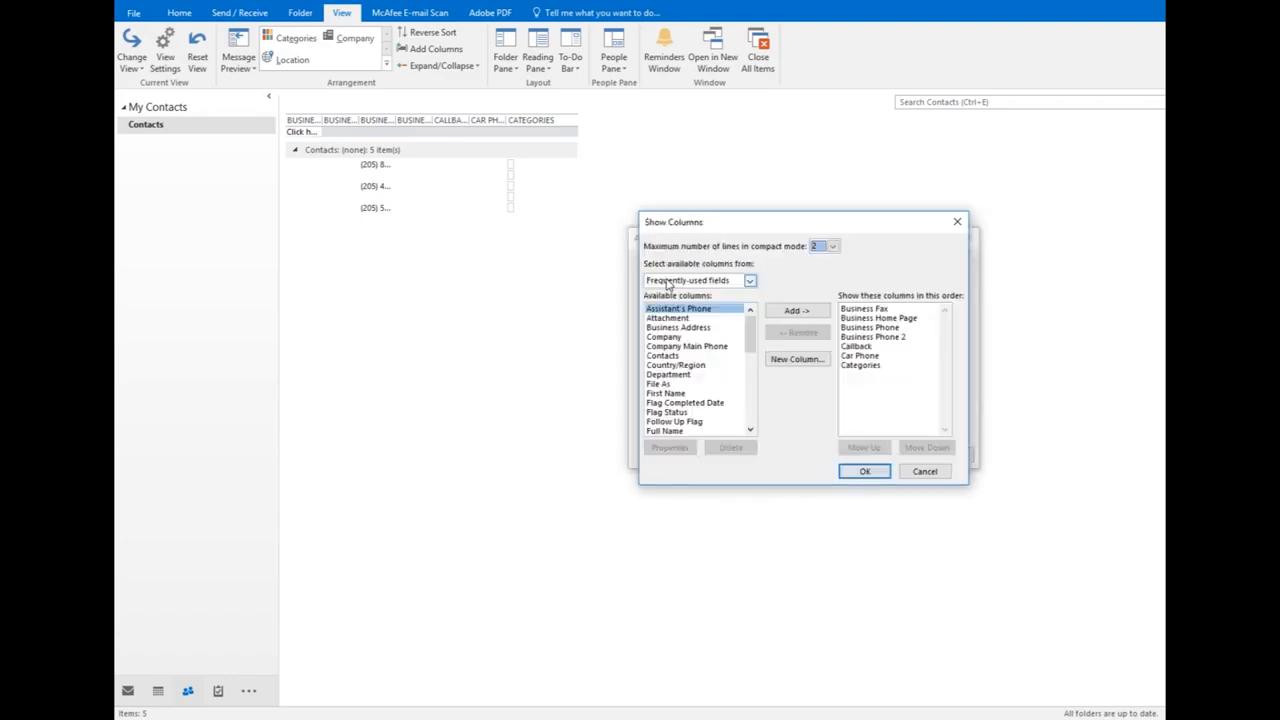
{"action": "left_click", "coordinate": [884, 311]}
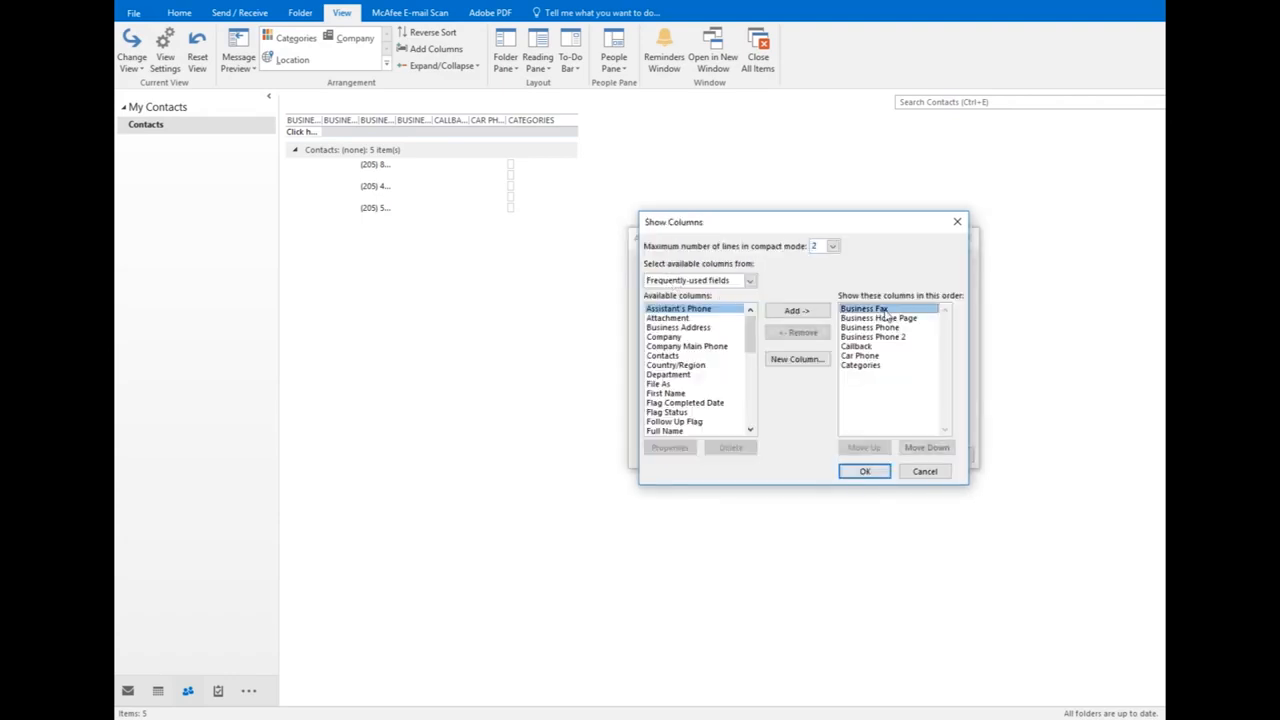
{"action": "left_click", "coordinate": [869, 366], "text": "shift"}
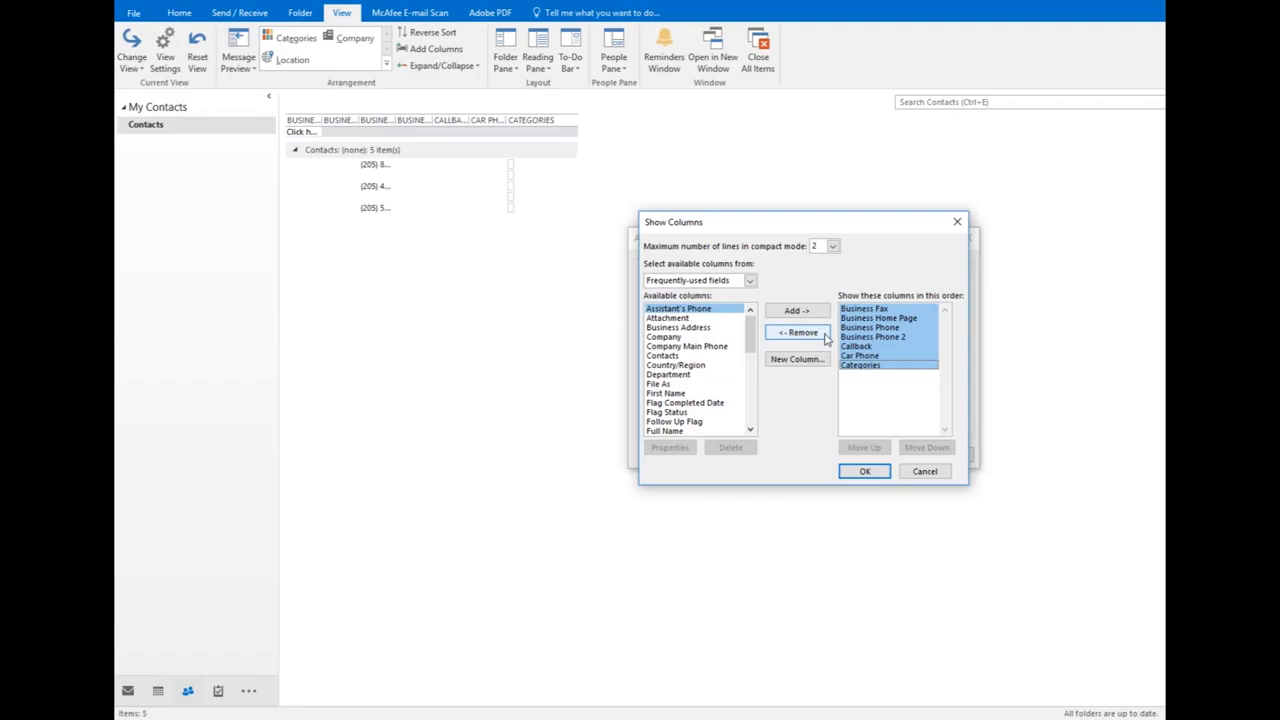
{"action": "left_click", "coordinate": [820, 335]}
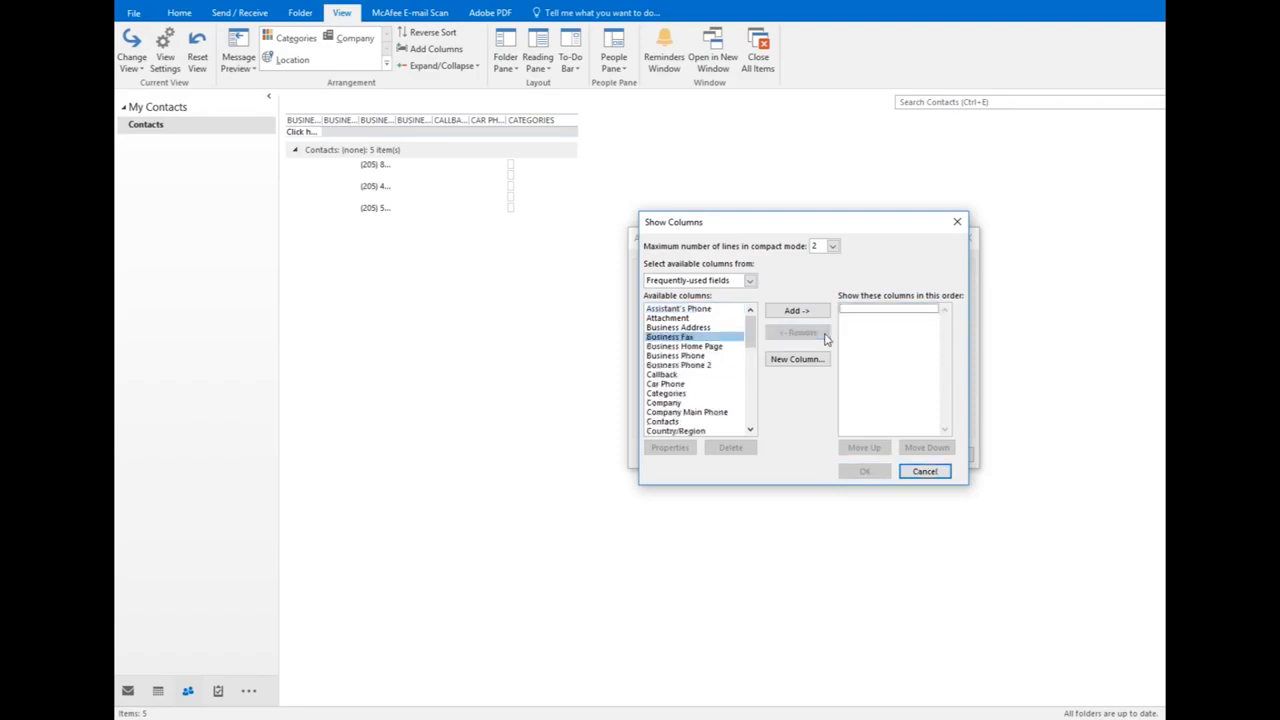
Add the First Name and Last Name columns from the All Contact fields set
{"action": "left_click", "coordinate": [750, 281]}
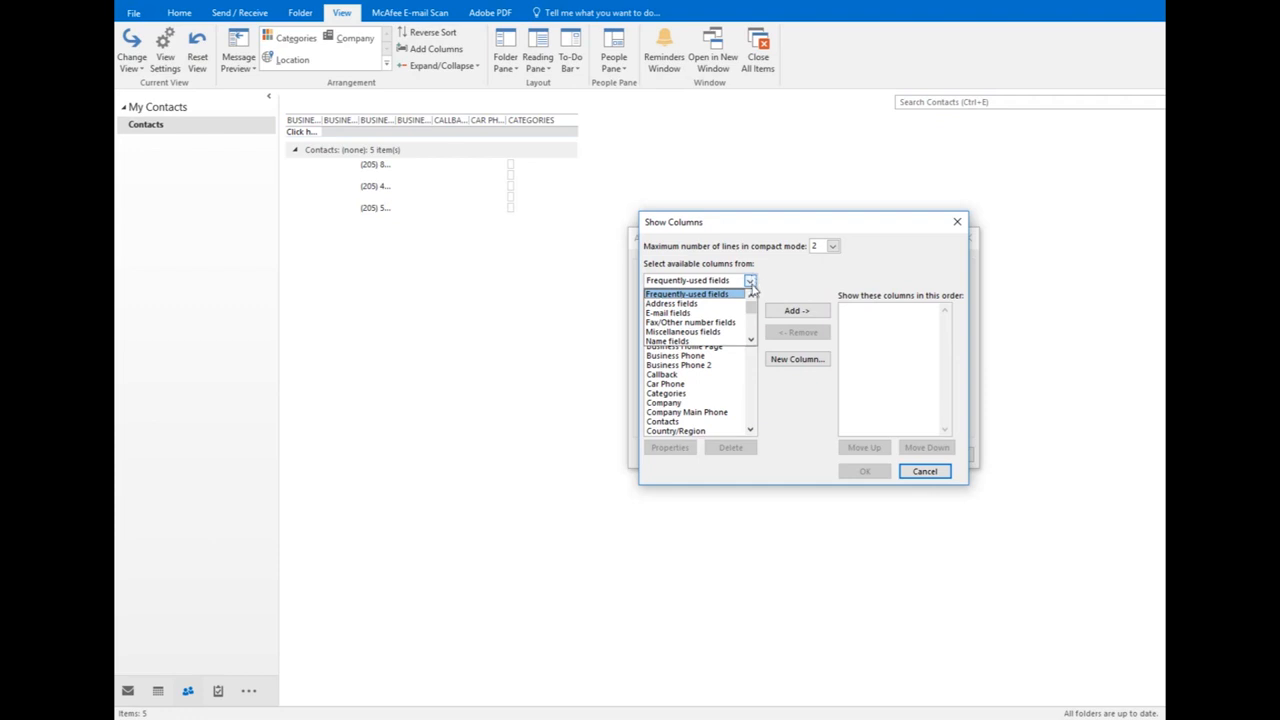
{"action": "scroll", "coordinate": [722, 331], "scroll_direction": "down", "scroll_amount": 3}
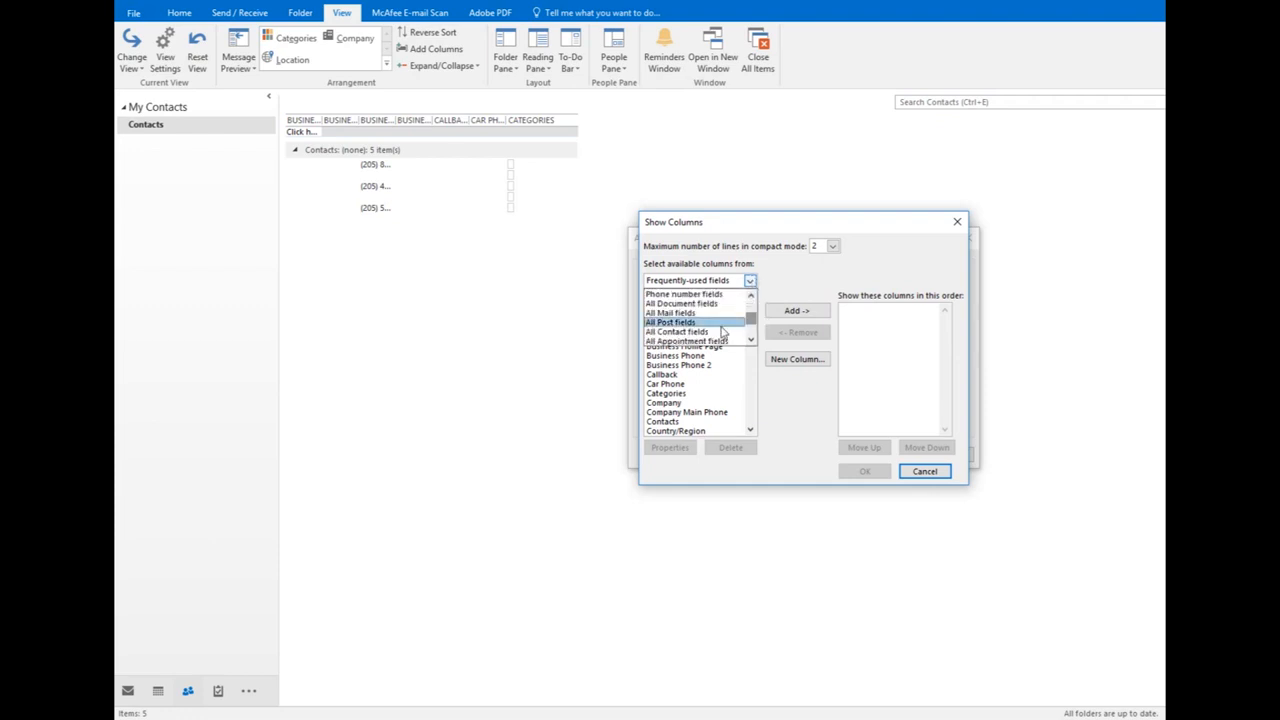
{"action": "left_click", "coordinate": [718, 332]}
{"action": "left_click_drag", "start_coordinate": [749, 325], "coordinate": [749, 376]}
{"action": "left_click", "coordinate": [668, 327]}
{"action": "left_click", "coordinate": [797, 310]}
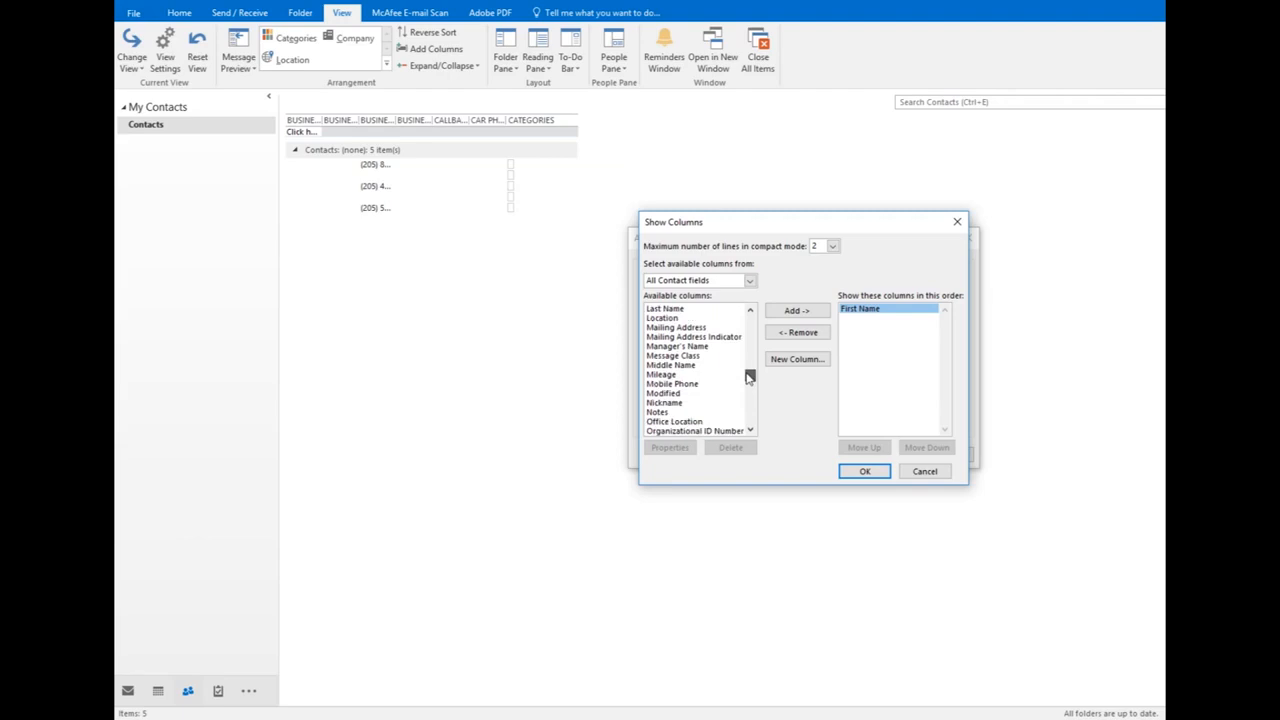
{"action": "left_click", "coordinate": [697, 310]}
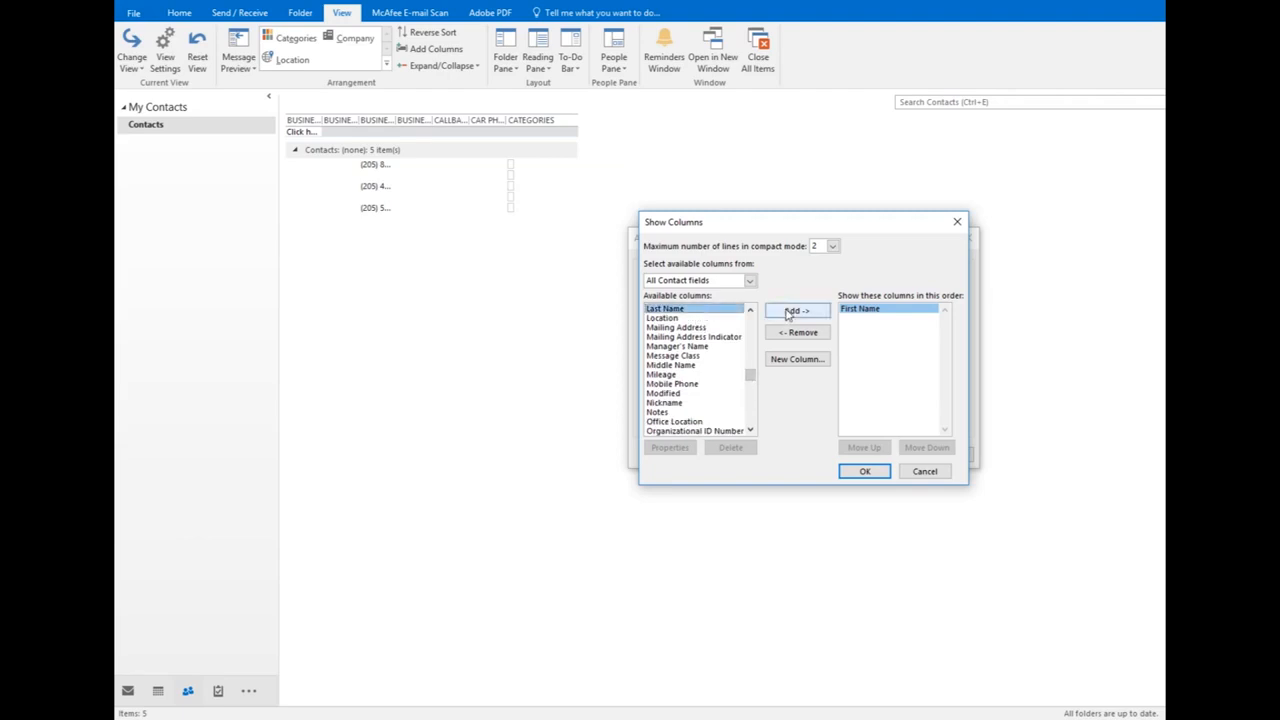
{"action": "left_click", "coordinate": [797, 310]}
Add the E-mail and Categories columns after Last Name and accept the column selection
{"action": "left_click_drag", "start_coordinate": [750, 377], "coordinate": [749, 346]}
{"action": "left_click", "coordinate": [660, 347]}
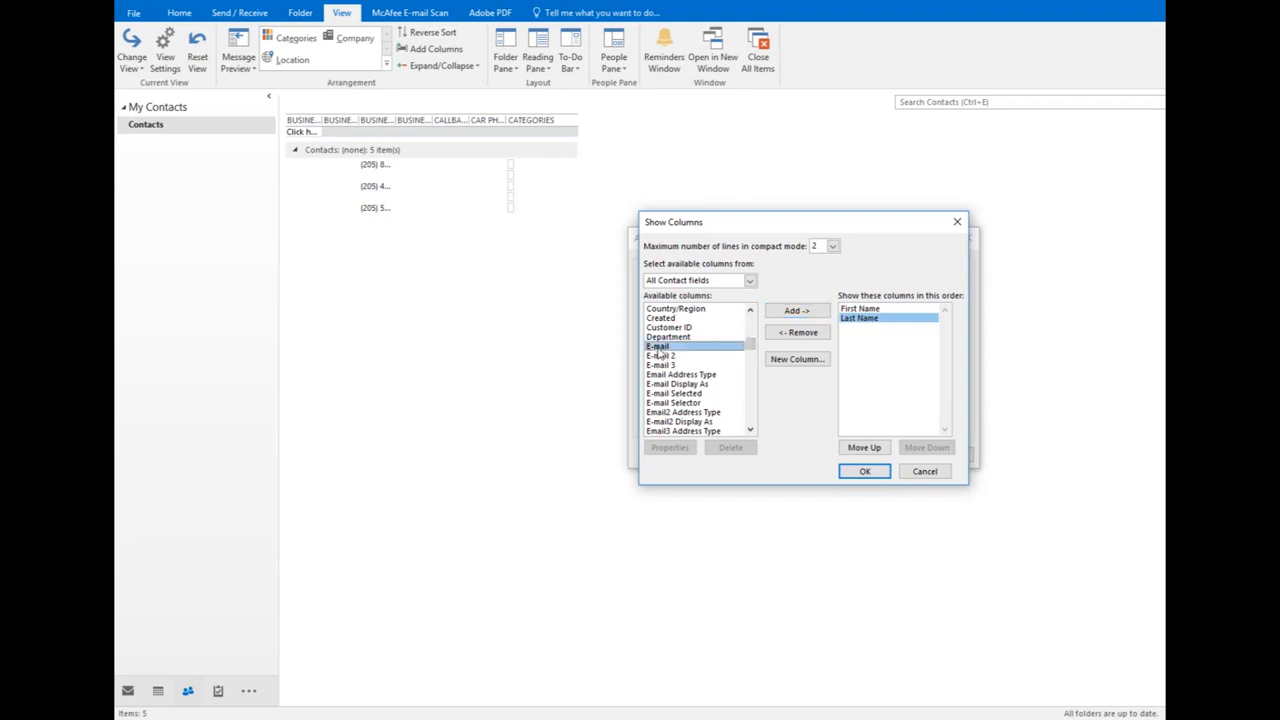
{"action": "left_click", "coordinate": [792, 311]}
{"action": "mouse_move", "coordinate": [750, 346]}
{"action": "left_mouse_down"}
{"action": "mouse_move", "coordinate": [732, 372]}
{"action": "mouse_move", "coordinate": [778, 306]}
{"action": "mouse_move", "coordinate": [755, 312]}
{"action": "mouse_move", "coordinate": [751, 340]}
{"action": "left_mouse_up"}
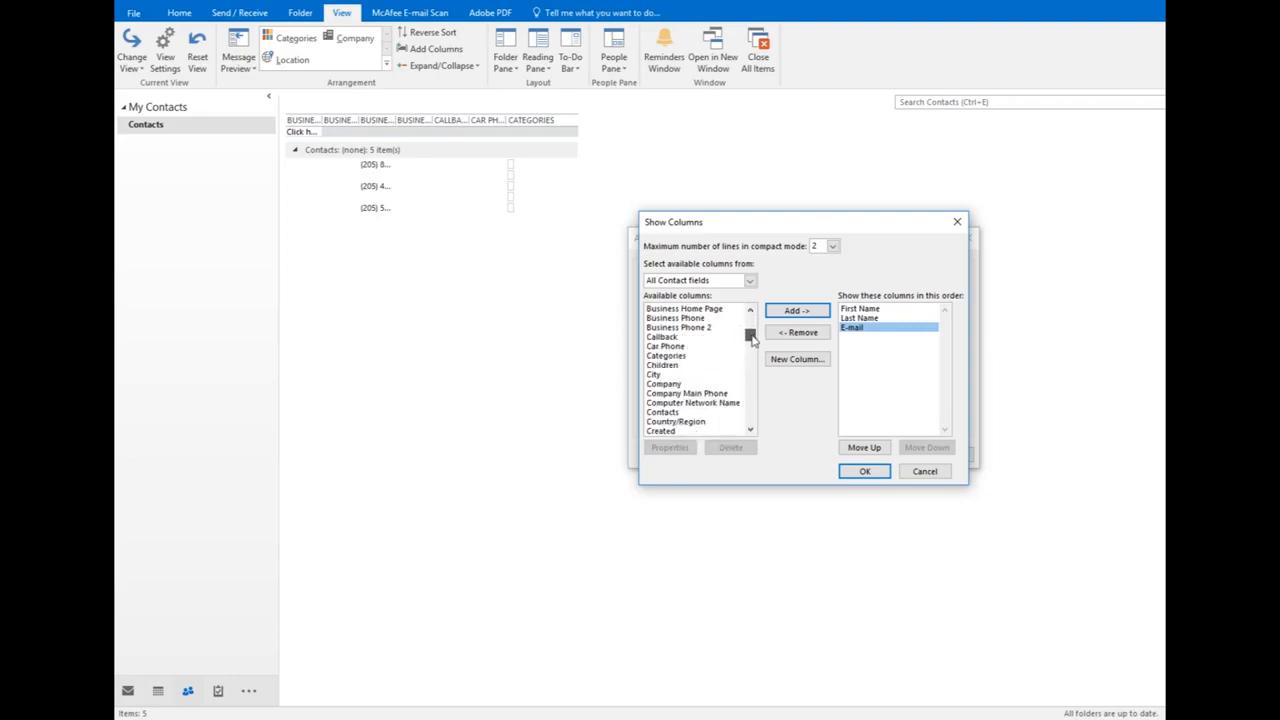
{"action": "left_click", "coordinate": [684, 356]}
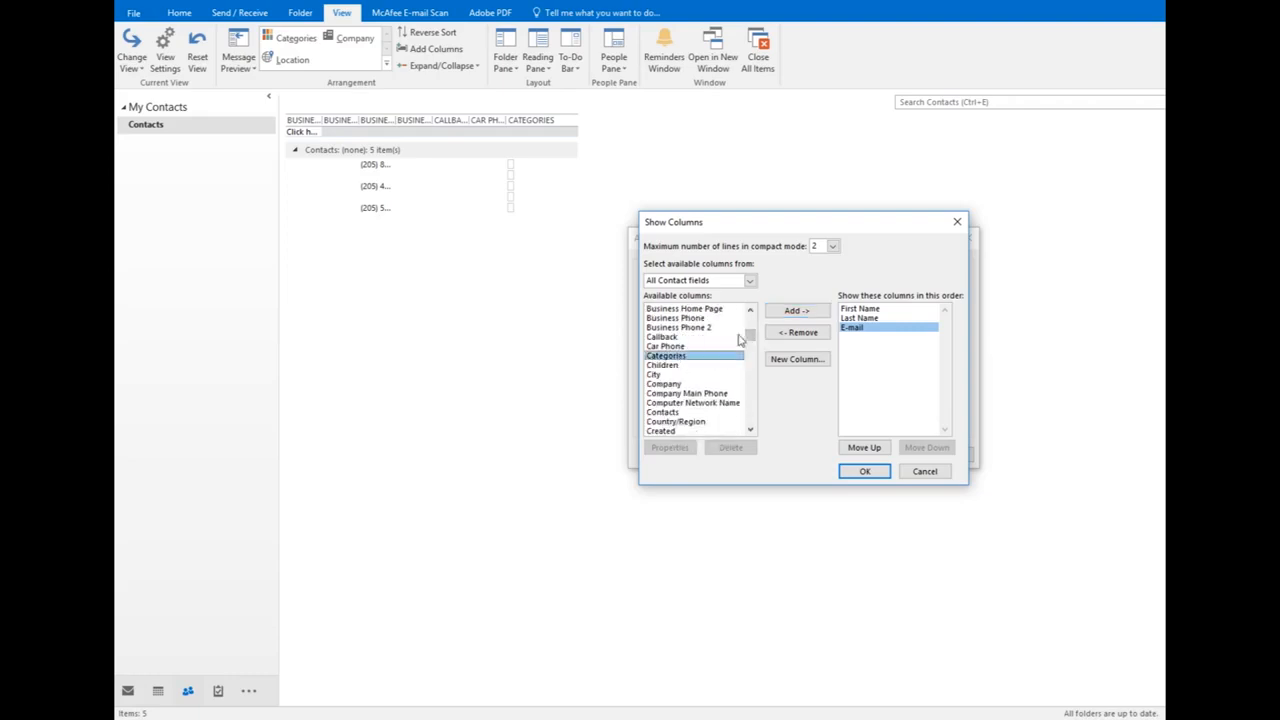
{"action": "left_click", "coordinate": [793, 312]}
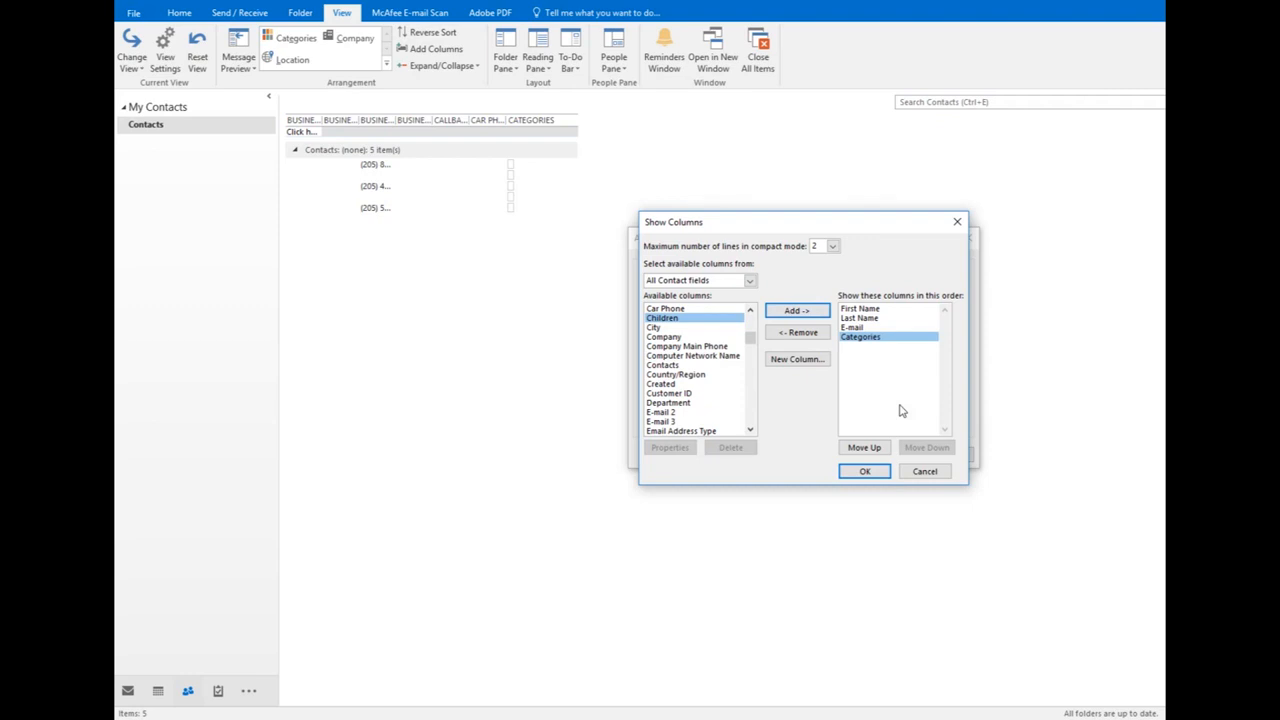
{"action": "left_click", "coordinate": [882, 474]}
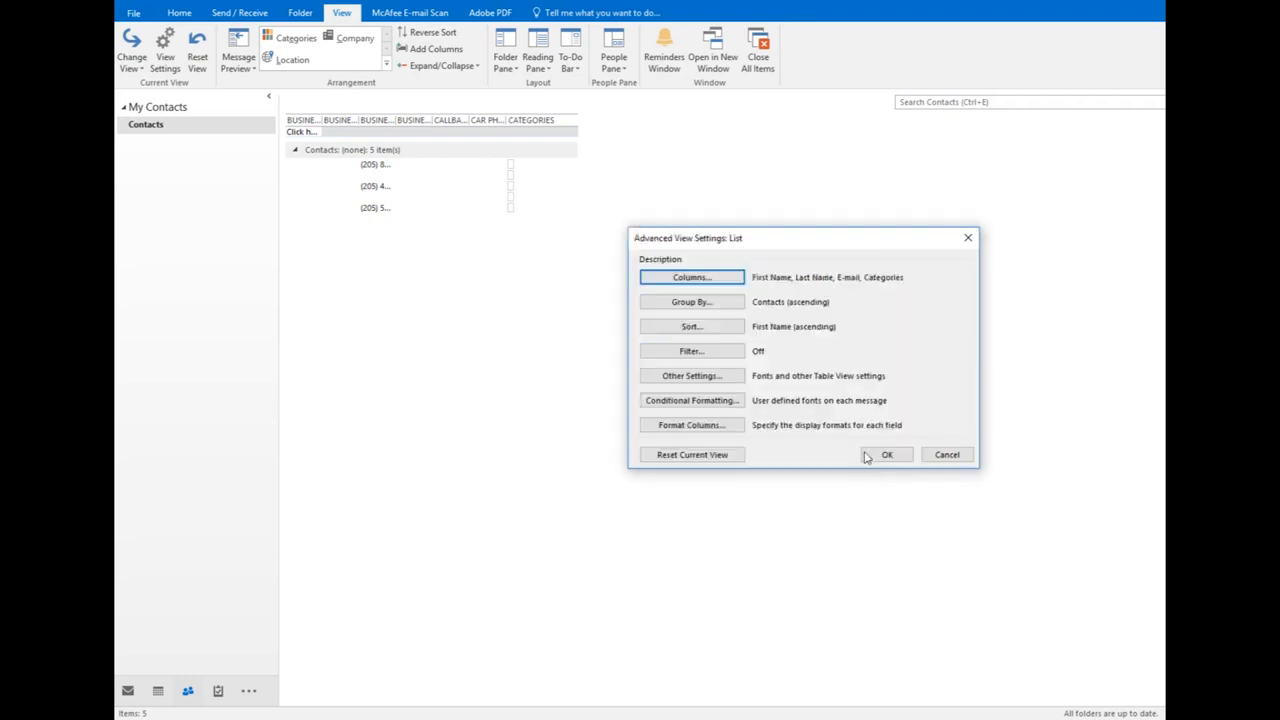
Group the contact list by Categories in ascending order and apply the view settings
{"action": "left_click", "coordinate": [729, 302]}
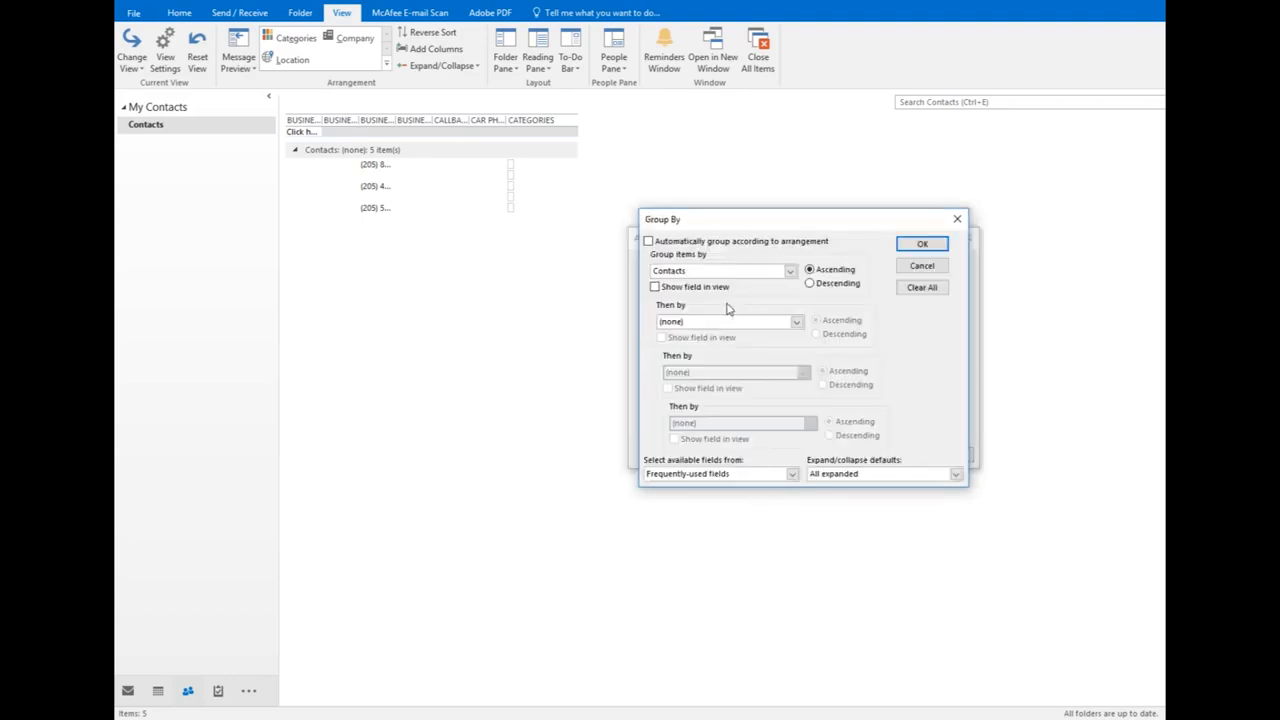
{"action": "left_click", "coordinate": [790, 271]}
{"action": "scroll", "coordinate": [795, 313], "scroll_direction": "up", "scroll_amount": 2}
{"action": "left_click", "coordinate": [748, 304]}
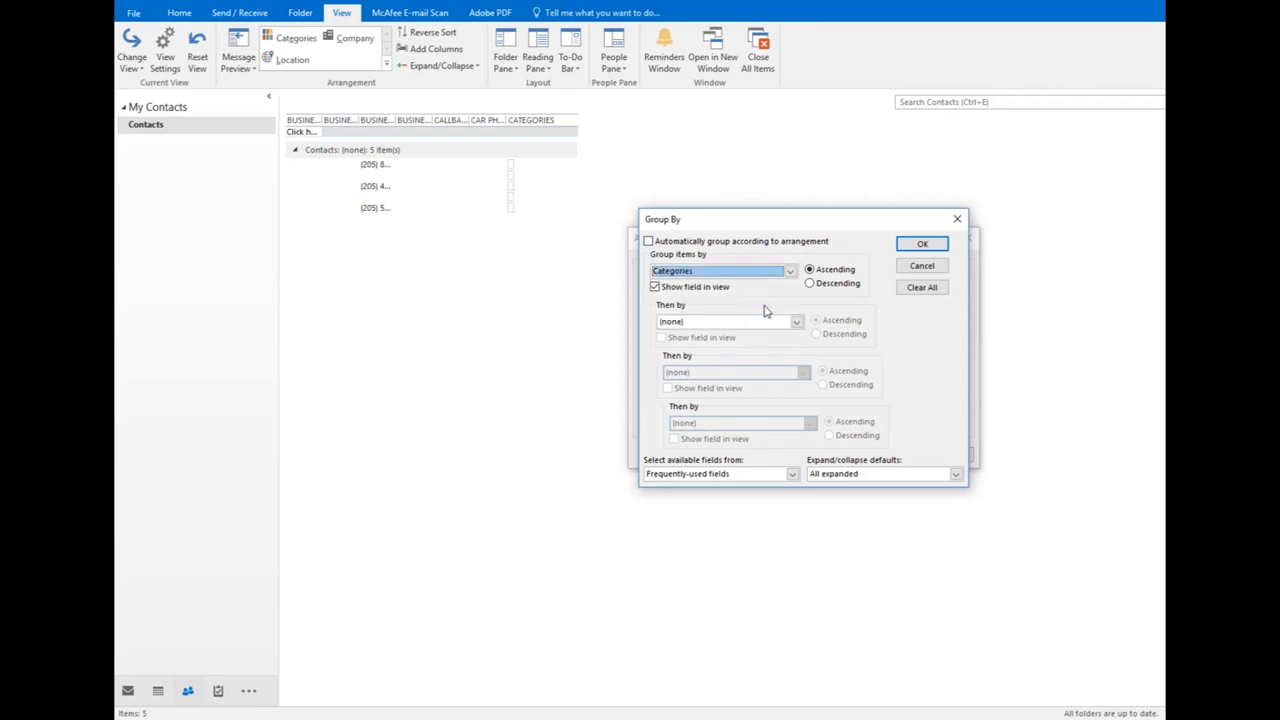
{"action": "left_click", "coordinate": [922, 244]}
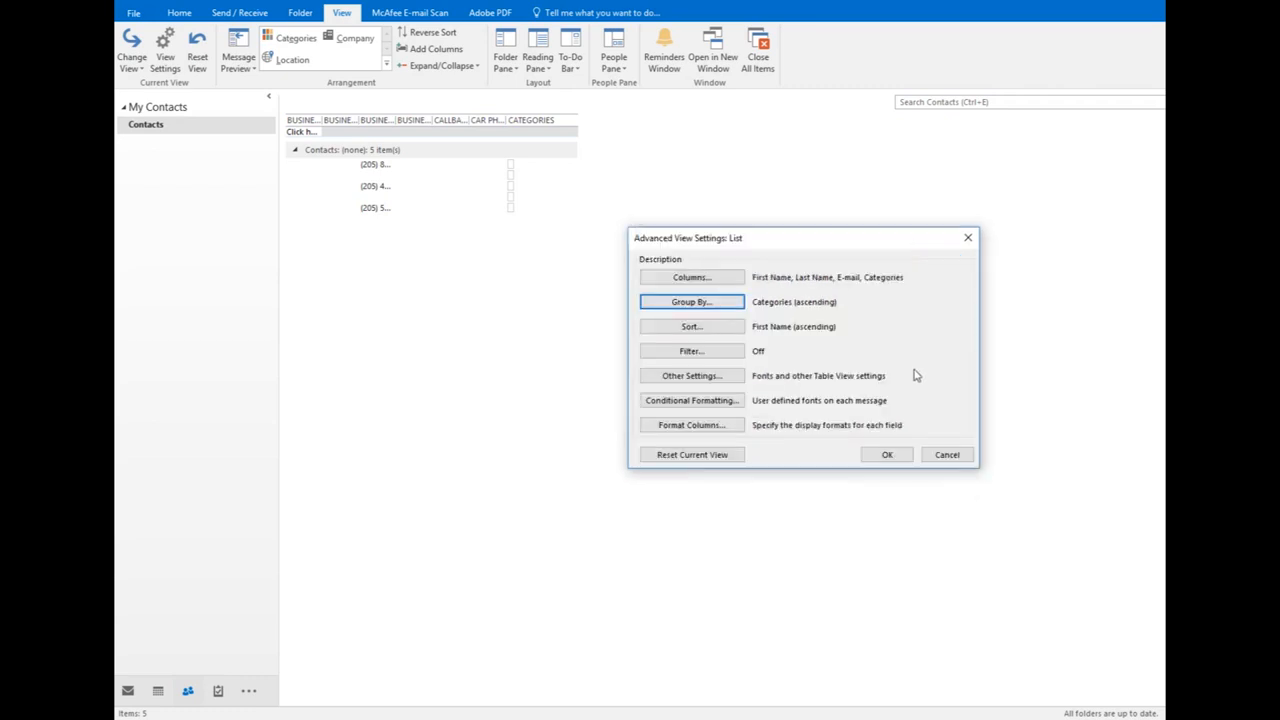
{"action": "left_click", "coordinate": [877, 457]}
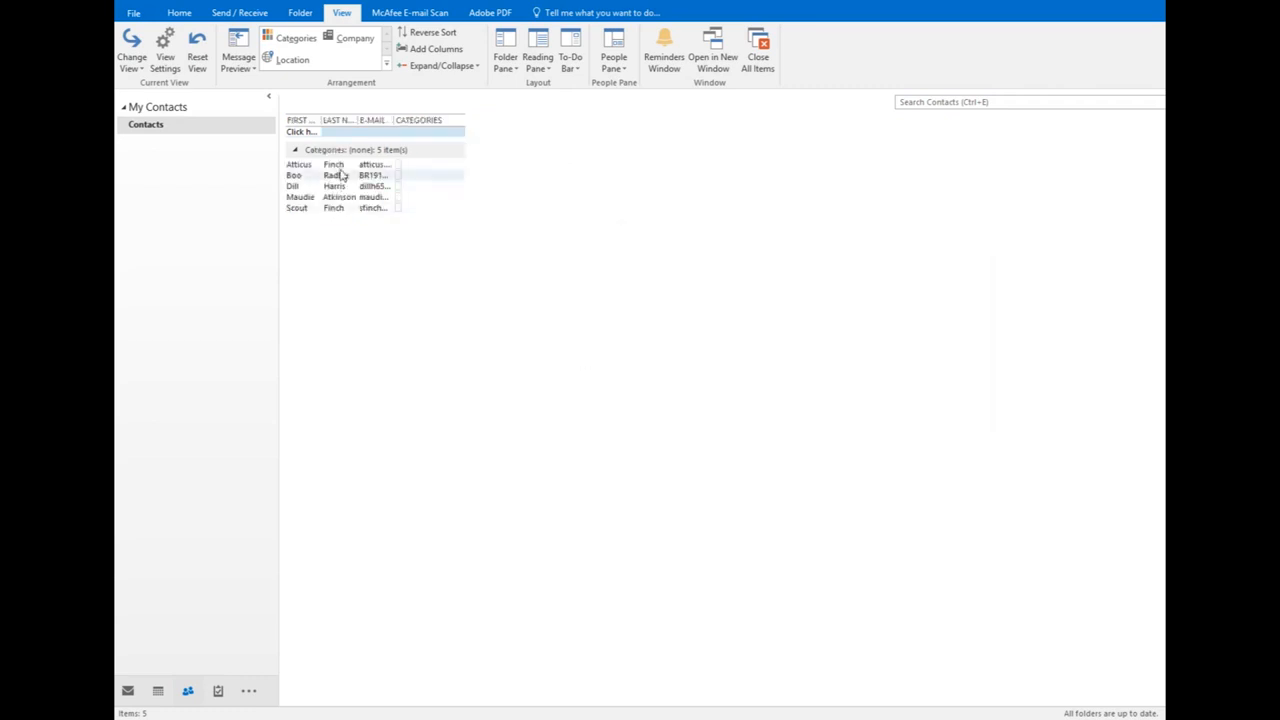
Fit the widths of the First Name, Last Name, E-mail and Categories columns to their contents
{"action": "double_click", "coordinate": [318, 120]}
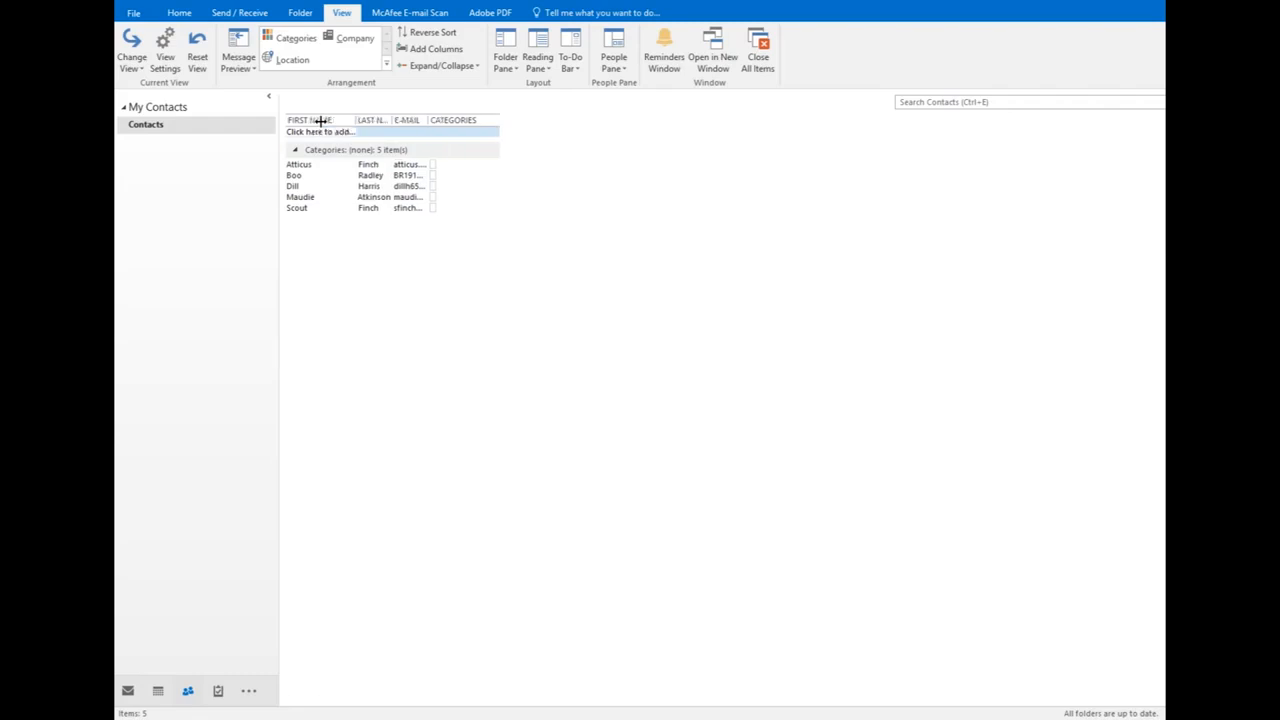
{"action": "double_click", "coordinate": [393, 120]}
{"action": "double_click", "coordinate": [431, 120]}
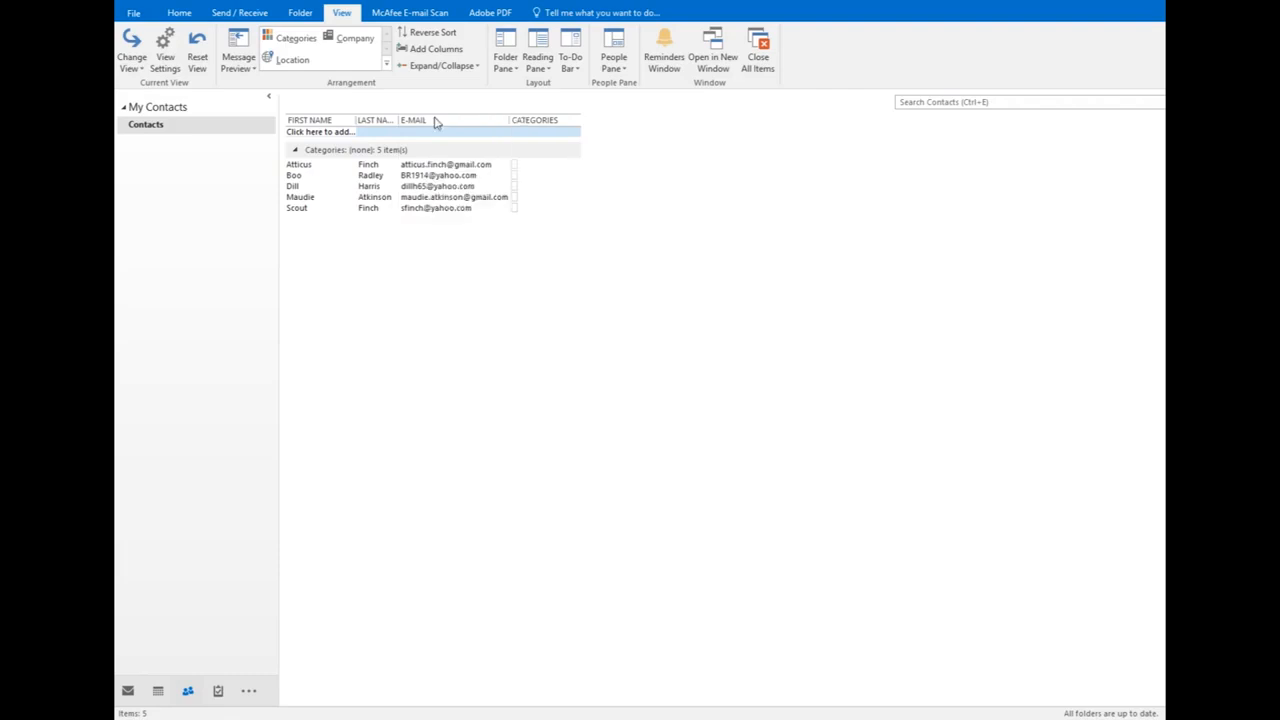
{"action": "double_click", "coordinate": [582, 123]}
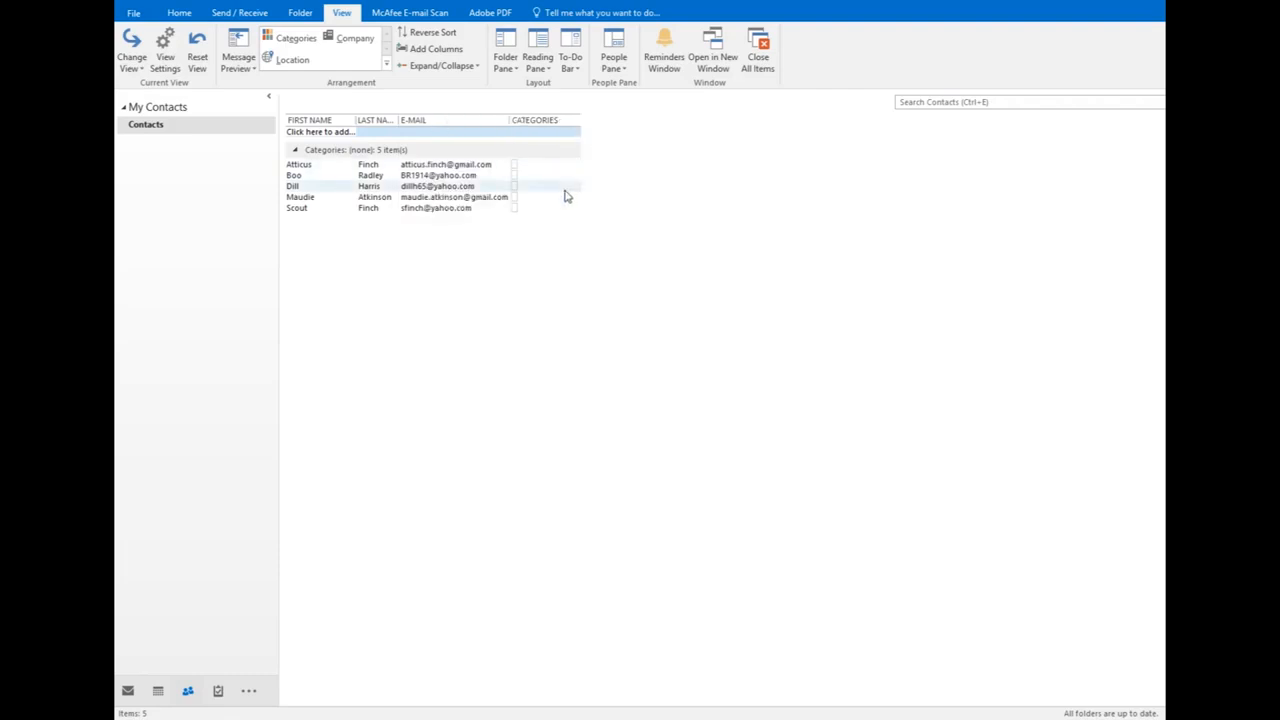
Open the address book, view the options for adding its first entry to the contacts, and close it
{"action": "left_click", "coordinate": [181, 13]}
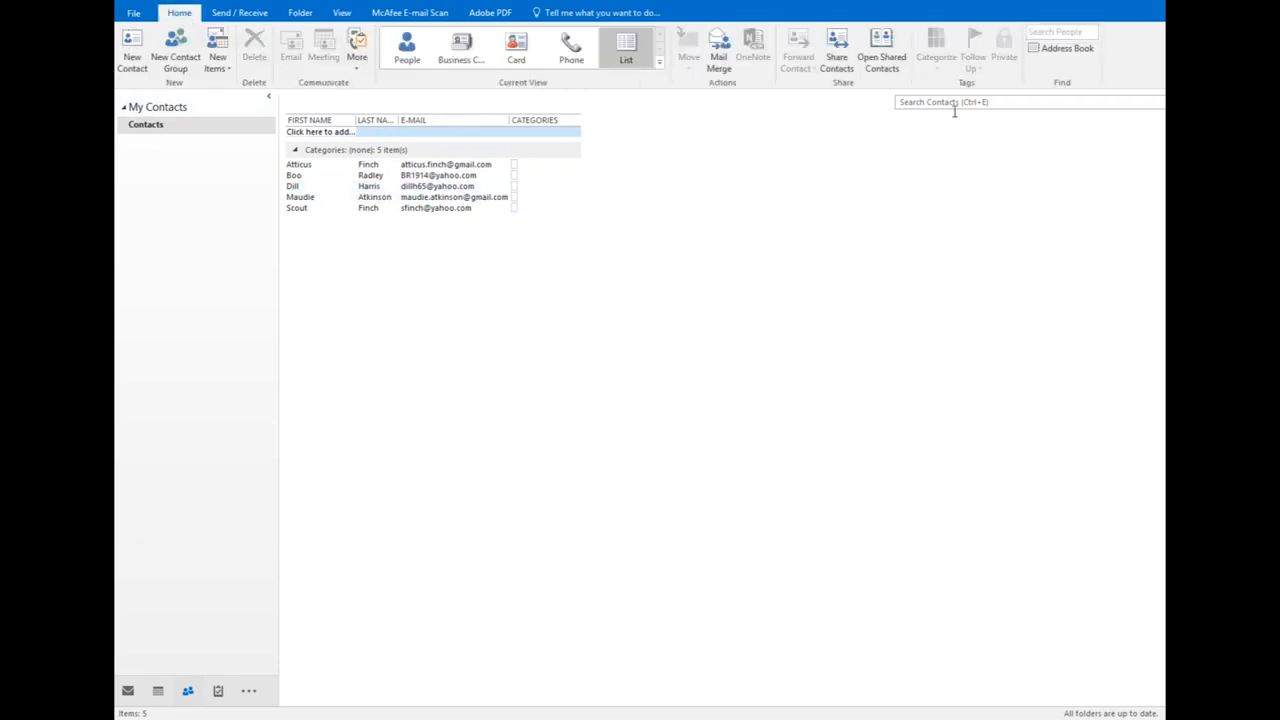
{"action": "left_click", "coordinate": [1067, 48]}
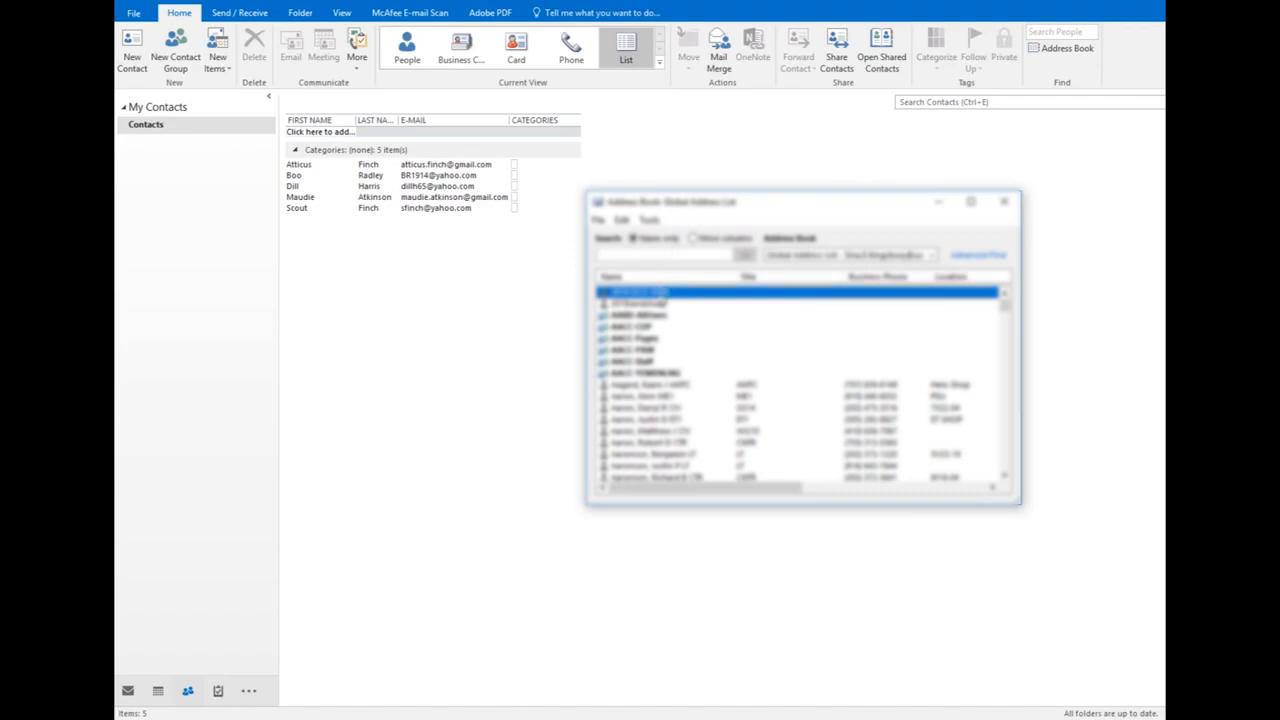
{"action": "right_click", "coordinate": [680, 293]}
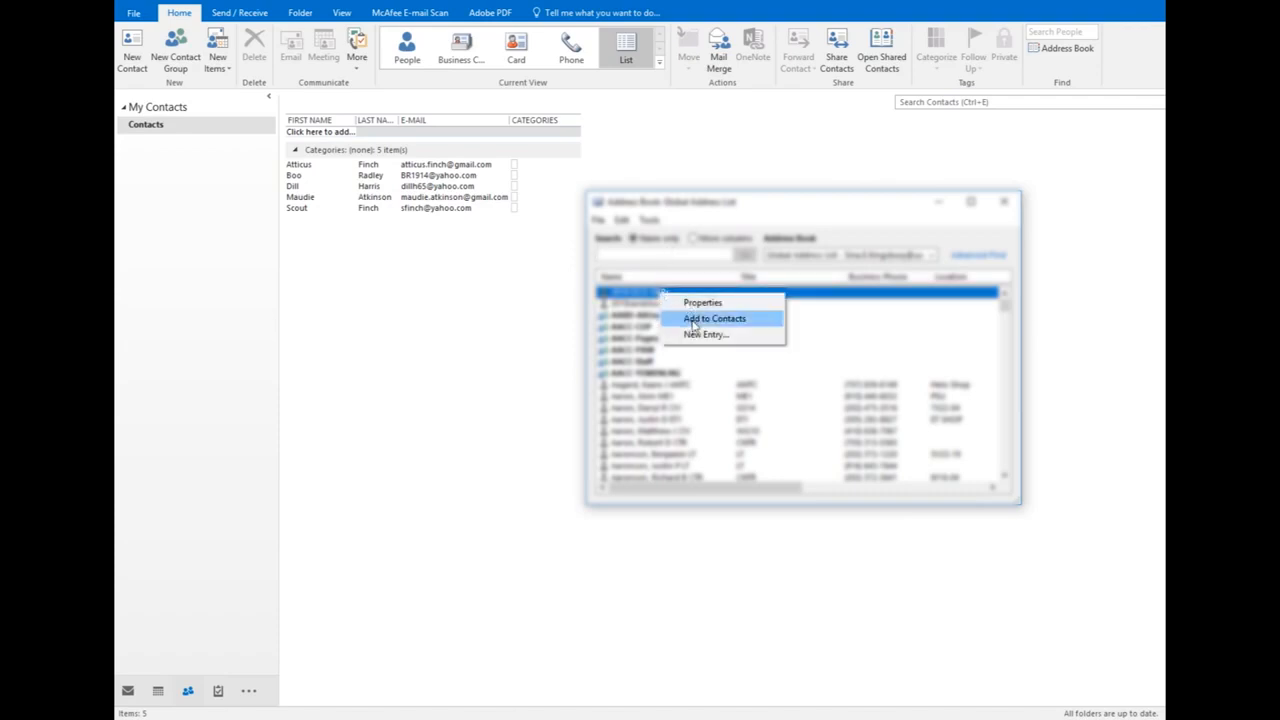
{"action": "left_click", "coordinate": [1005, 202]}
{"action": "left_click", "coordinate": [1005, 202]}
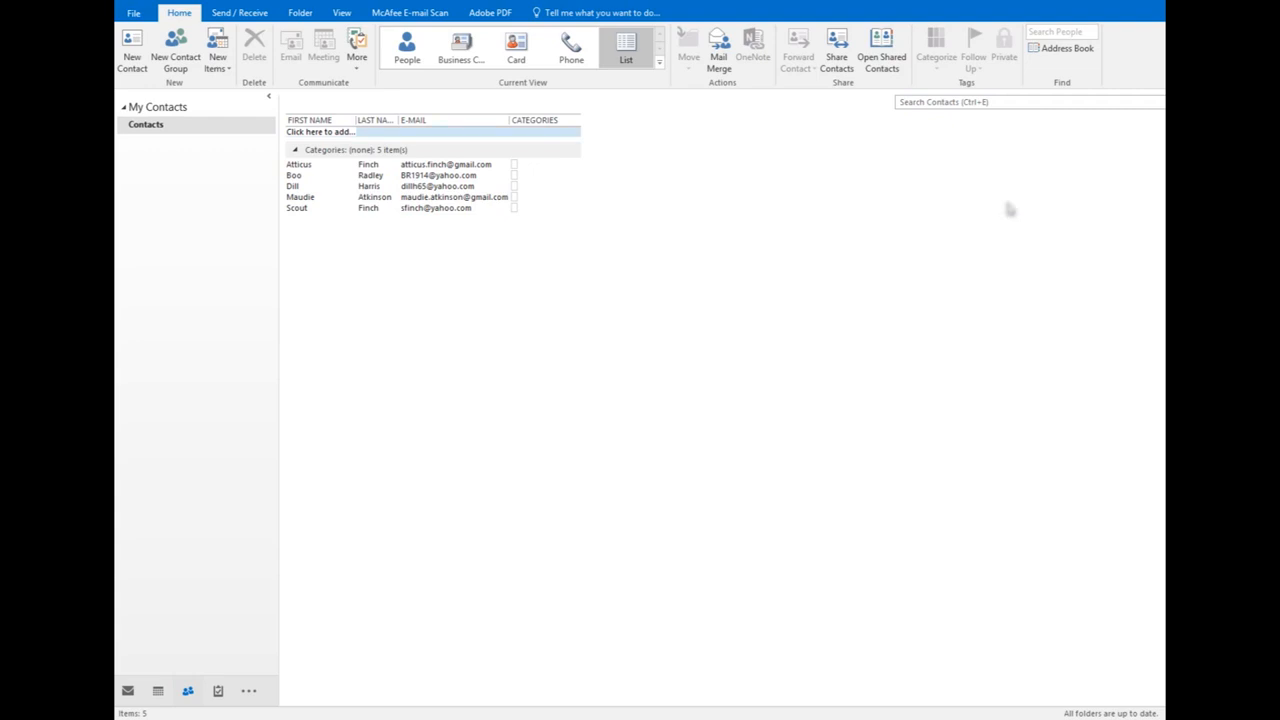
Create a new color category named "Yes" and assign it to the first contact in the list
{"action": "left_click", "coordinate": [560, 165]}
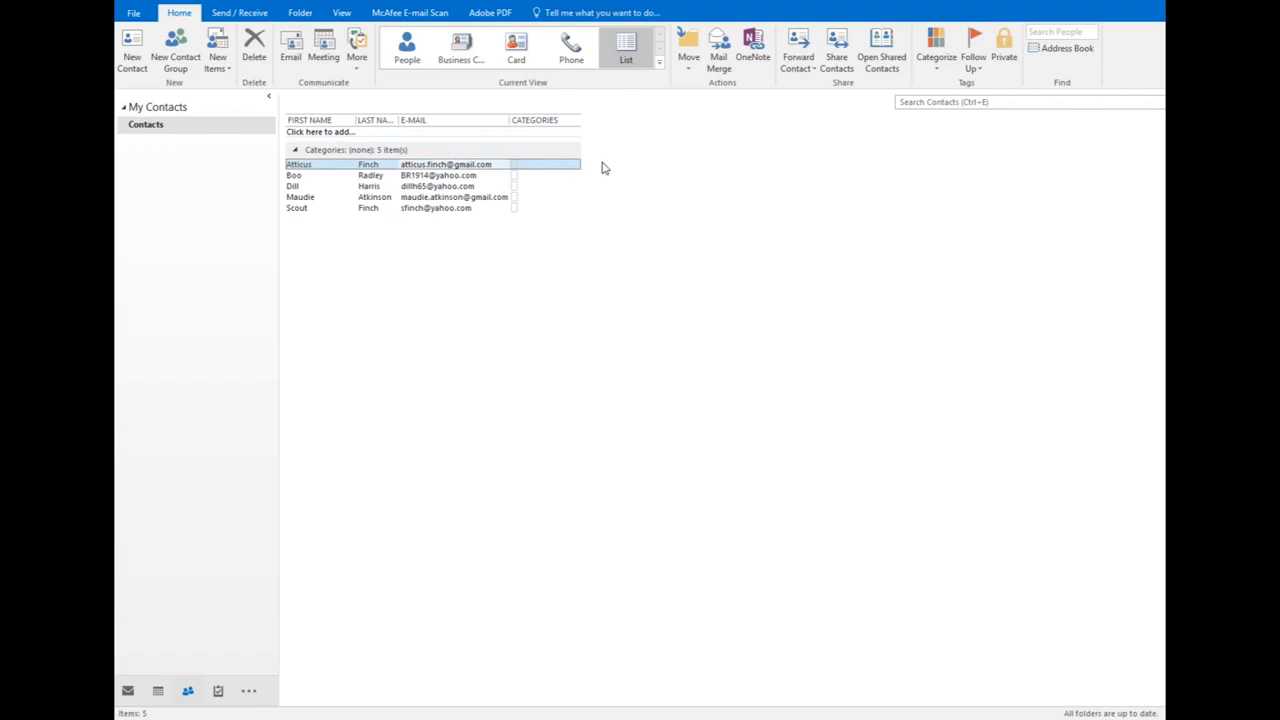
{"action": "left_click", "coordinate": [938, 58]}
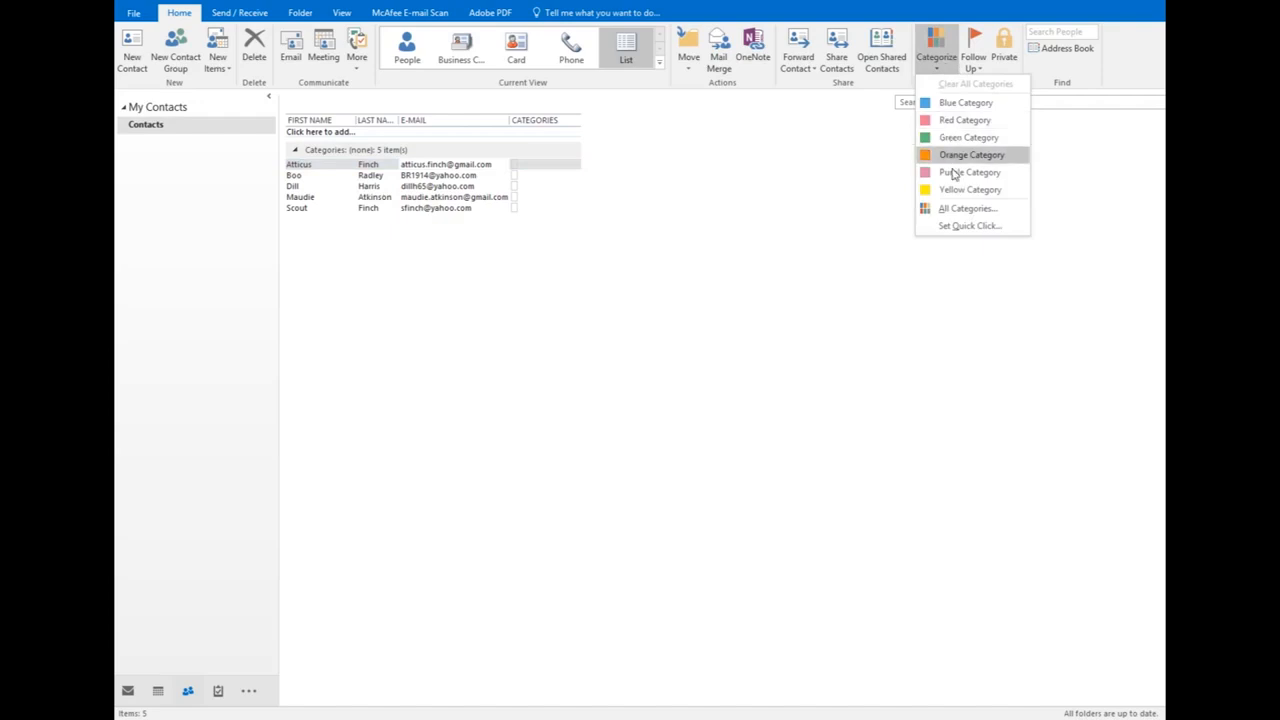
{"action": "left_click", "coordinate": [945, 208]}
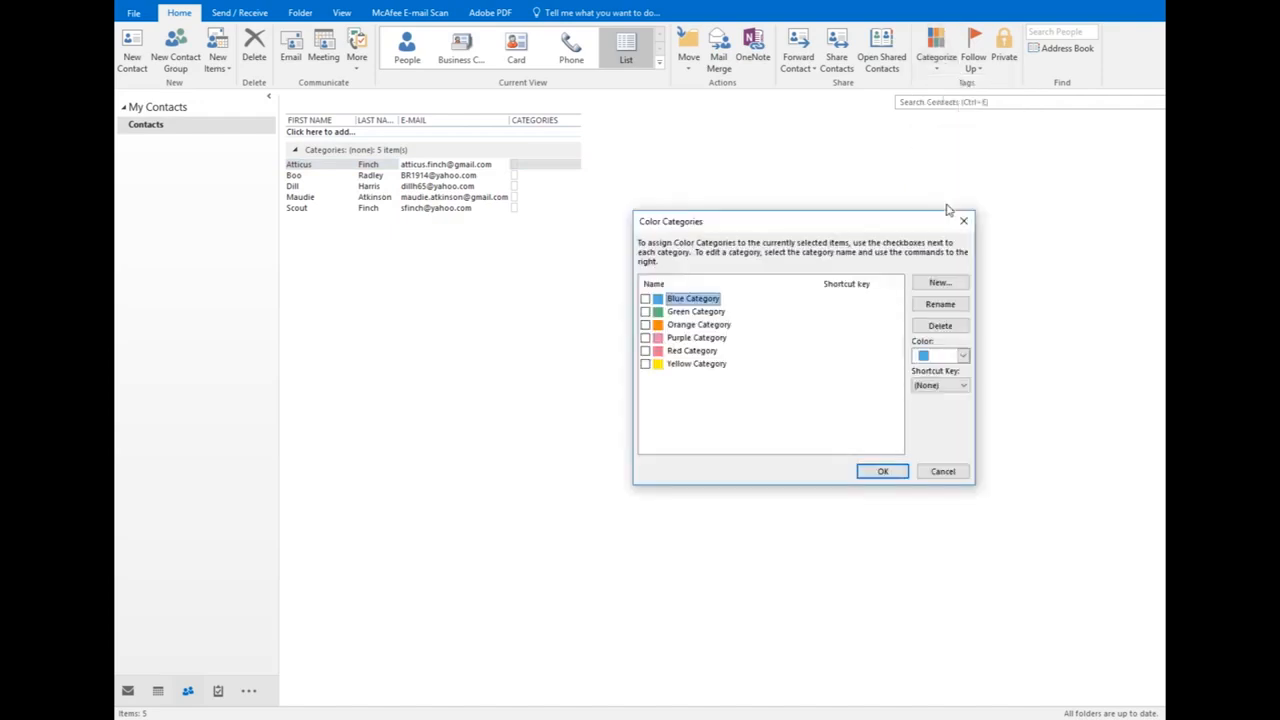
{"action": "left_click", "coordinate": [914, 286]}
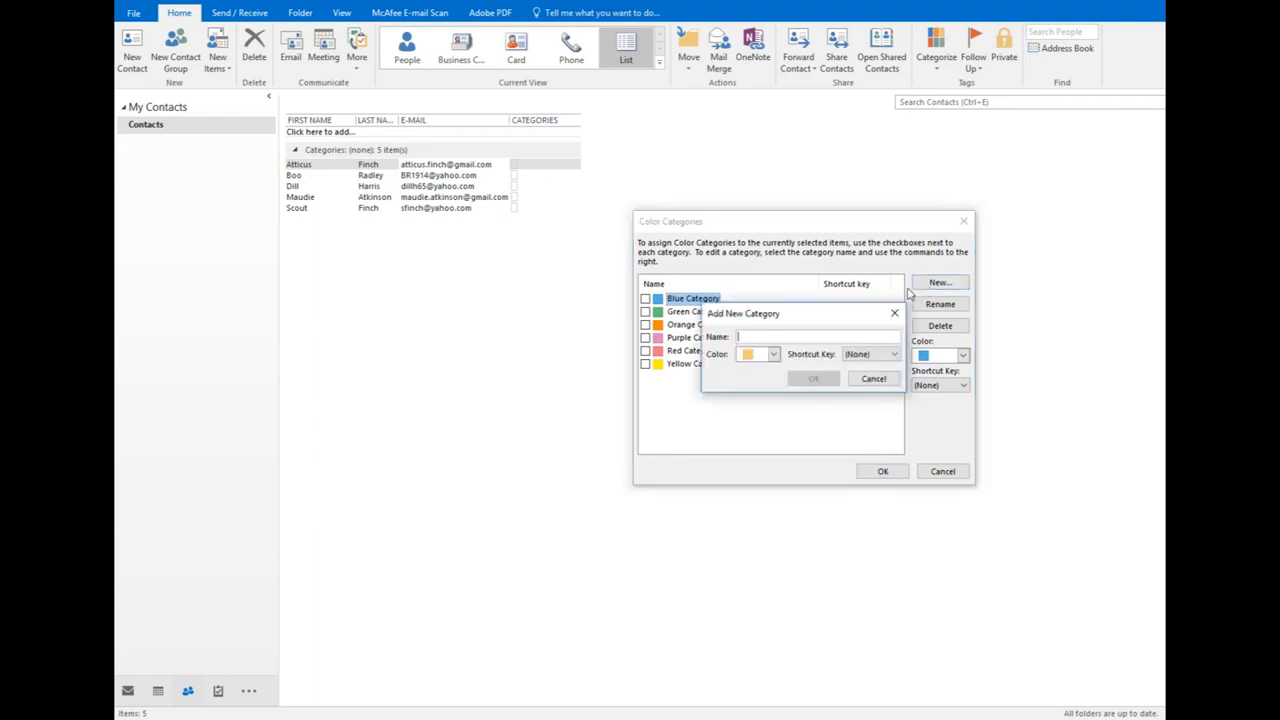
{"action": "type", "text": "Yes"}
{"action": "left_click", "coordinate": [816, 381]}
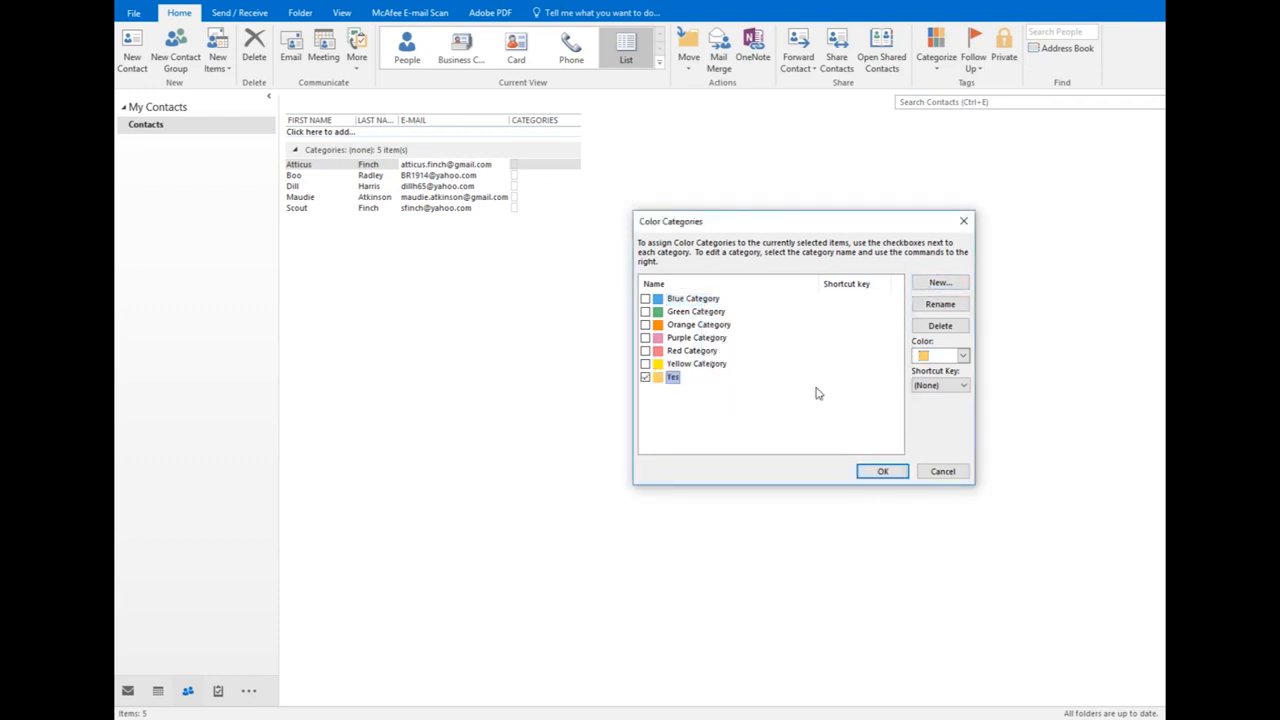
{"action": "left_click", "coordinate": [878, 473]}
Create a new color category named "No" and assign it to the first uncategorized contact
{"action": "left_click", "coordinate": [477, 166]}
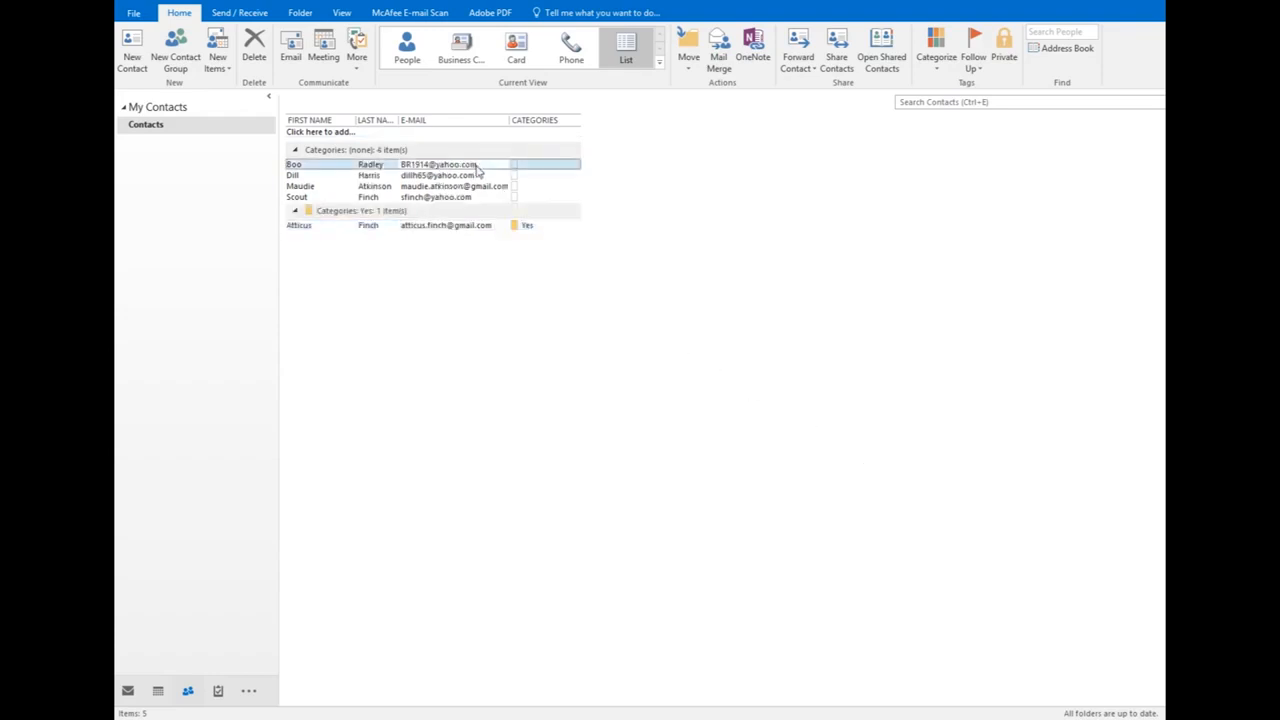
{"action": "left_click", "coordinate": [937, 62]}
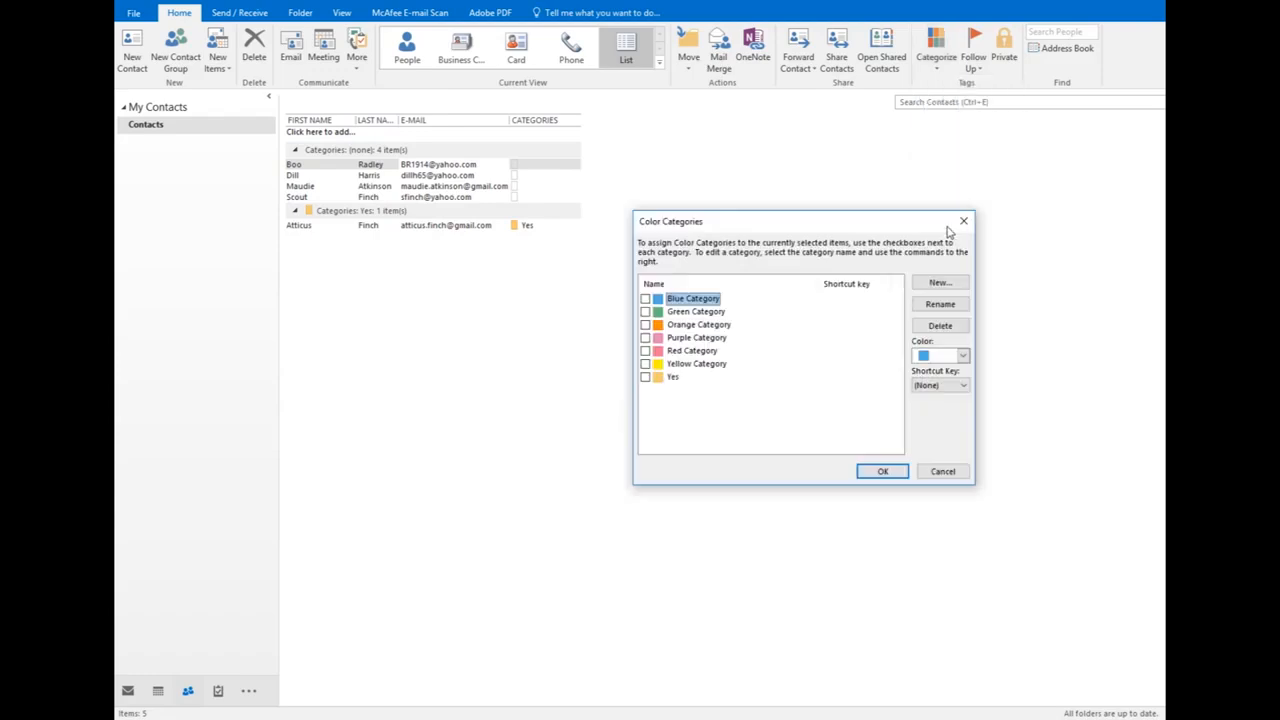
{"action": "left_click", "coordinate": [938, 285]}
{"action": "type", "text": "No"}
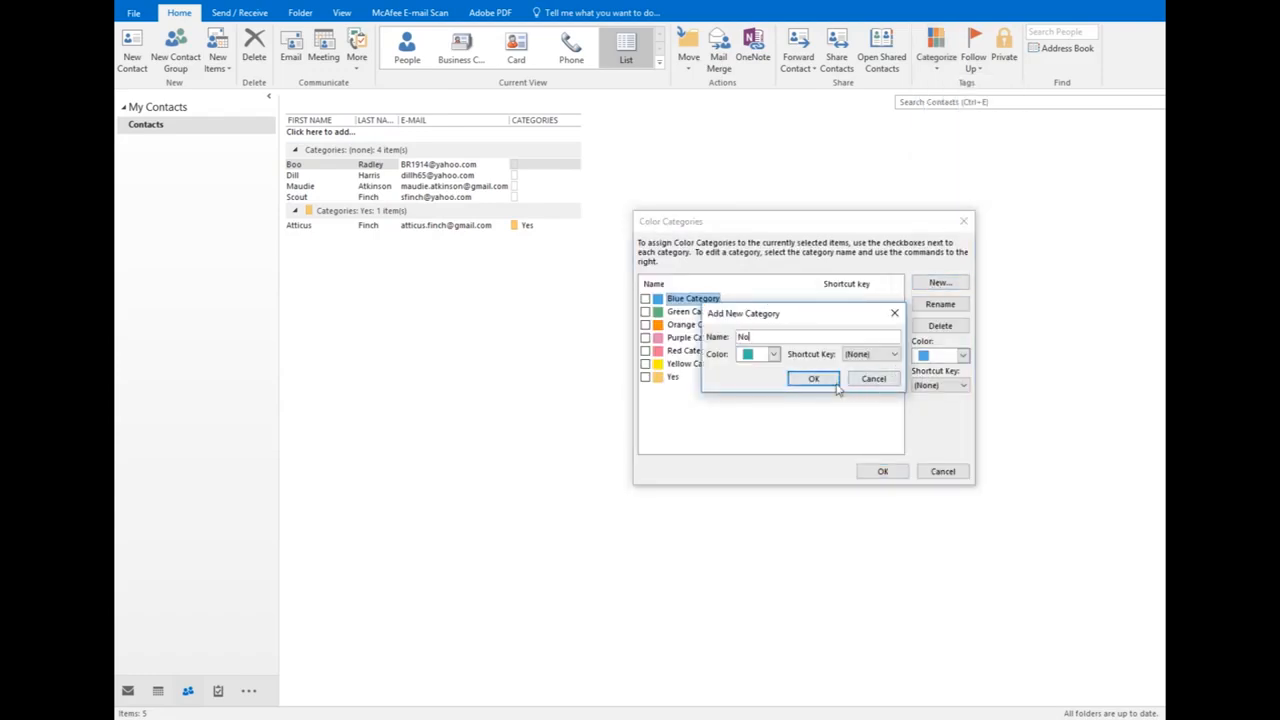
{"action": "left_click", "coordinate": [820, 380]}
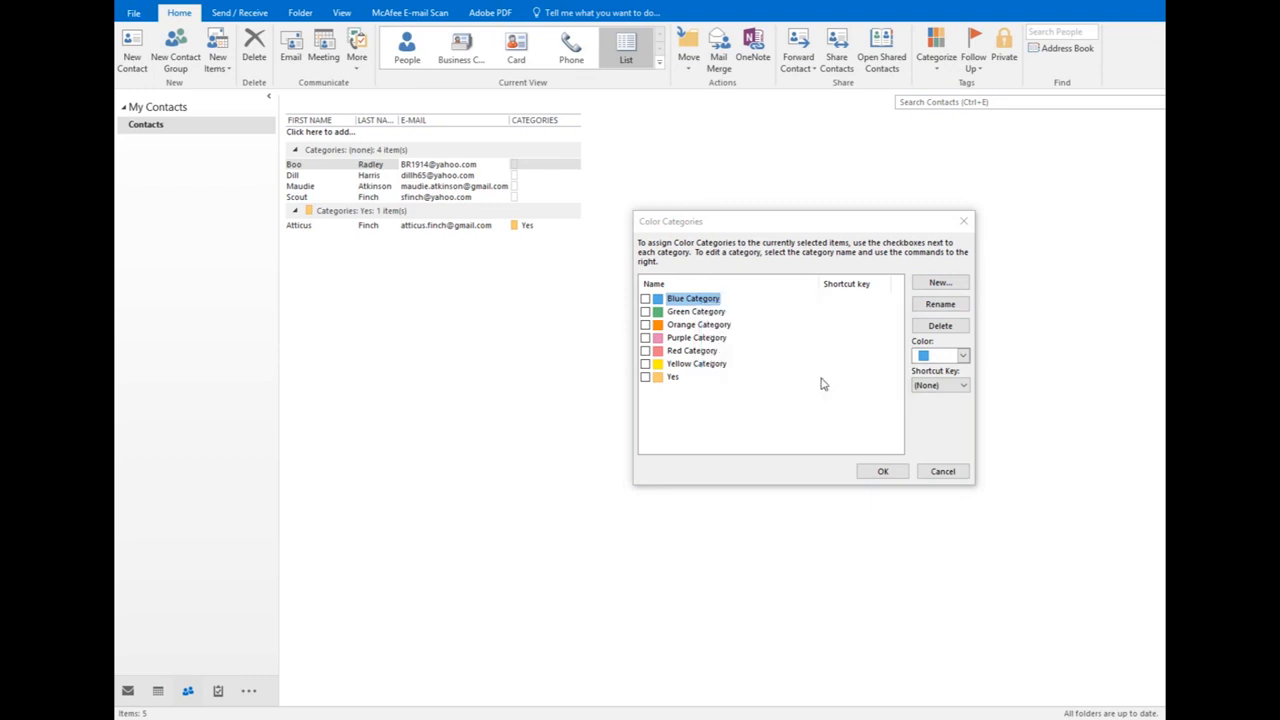
{"action": "left_click", "coordinate": [884, 471]}
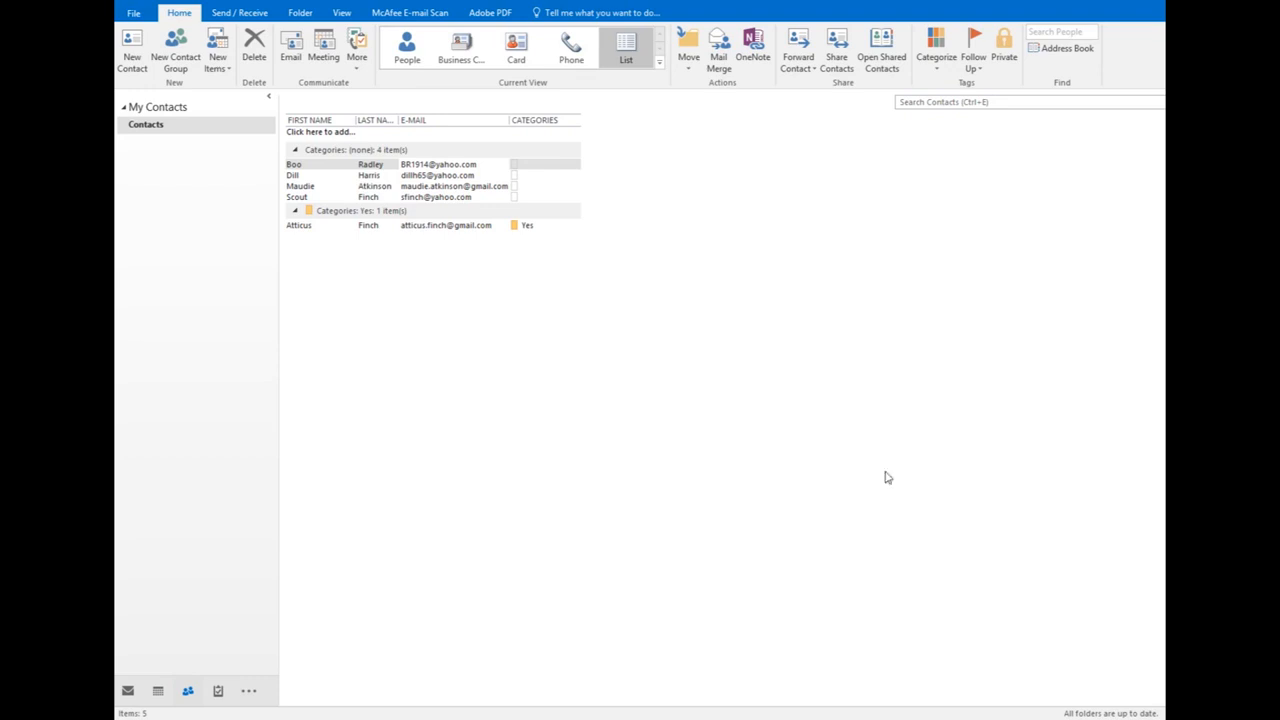
Assign the No category to the first remaining uncategorized contact and the Yes category to the one following it
{"action": "left_click", "coordinate": [934, 62]}
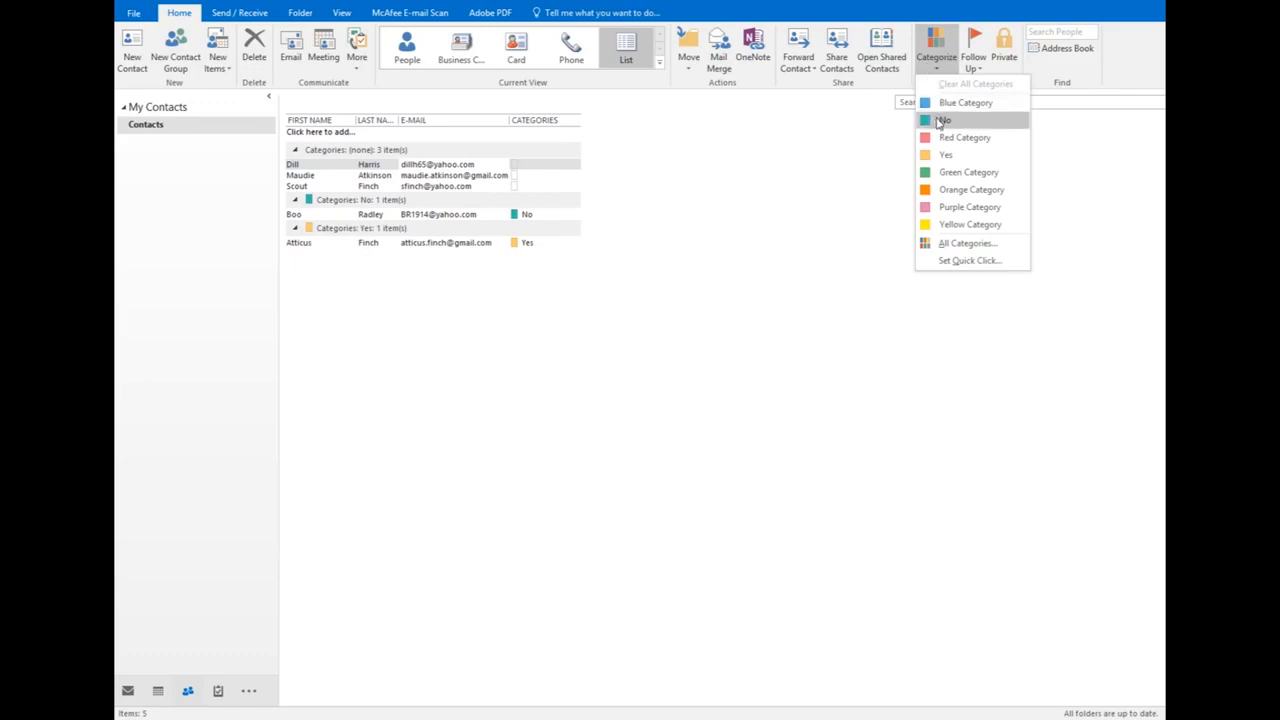
{"action": "left_click", "coordinate": [941, 121]}
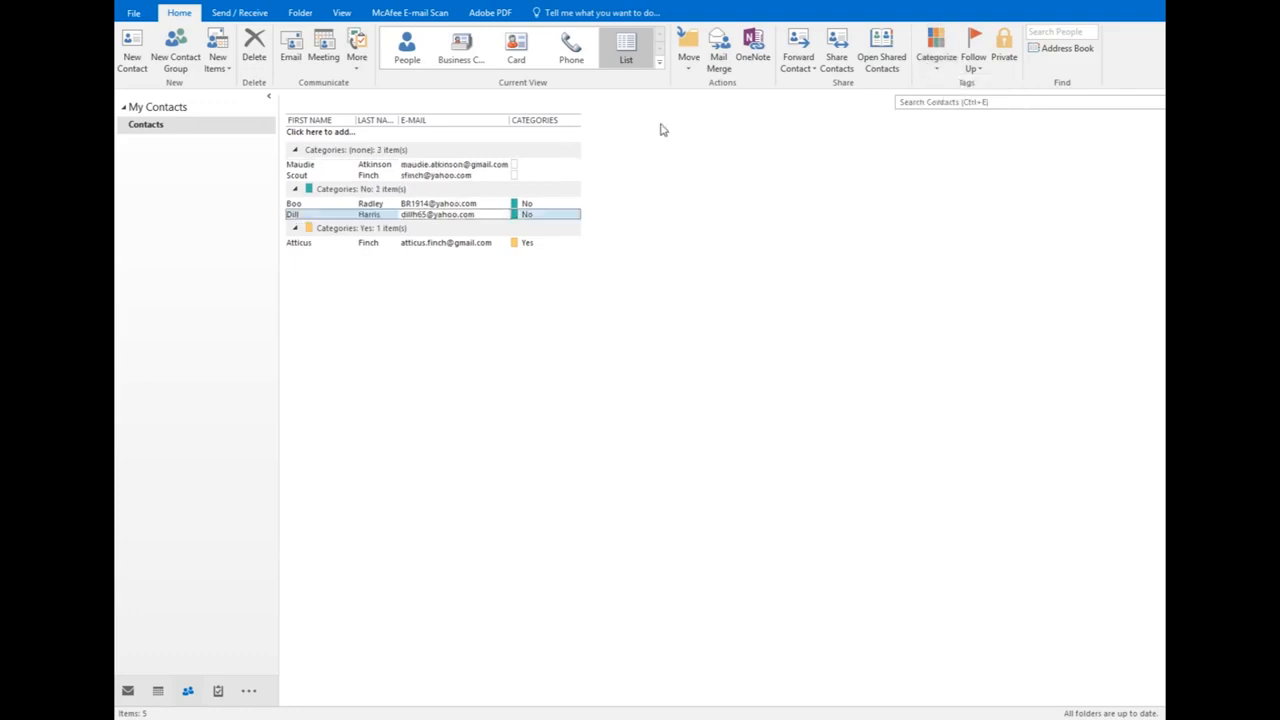
{"action": "left_click", "coordinate": [937, 62]}
{"action": "left_click", "coordinate": [945, 152]}
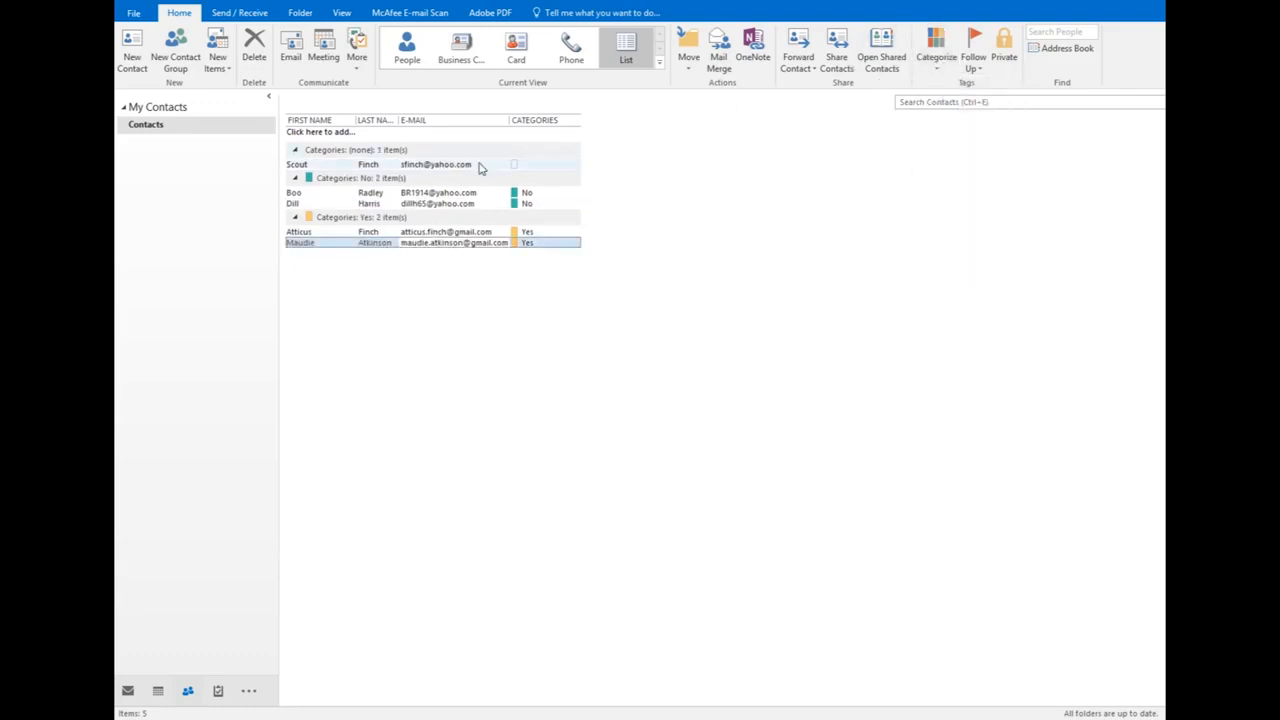
Assign the No category to the last uncategorized contact in the list
{"action": "left_click", "coordinate": [478, 167]}
{"action": "left_click", "coordinate": [934, 62]}
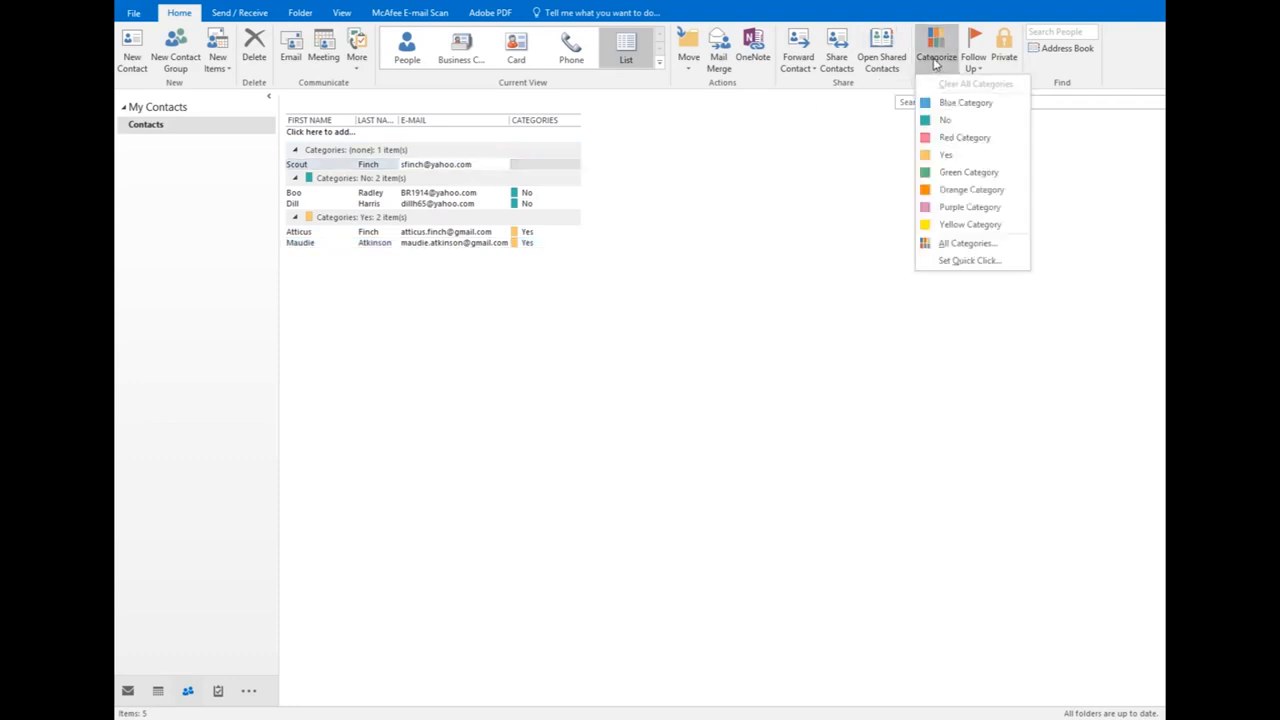
{"action": "left_click", "coordinate": [946, 120]}
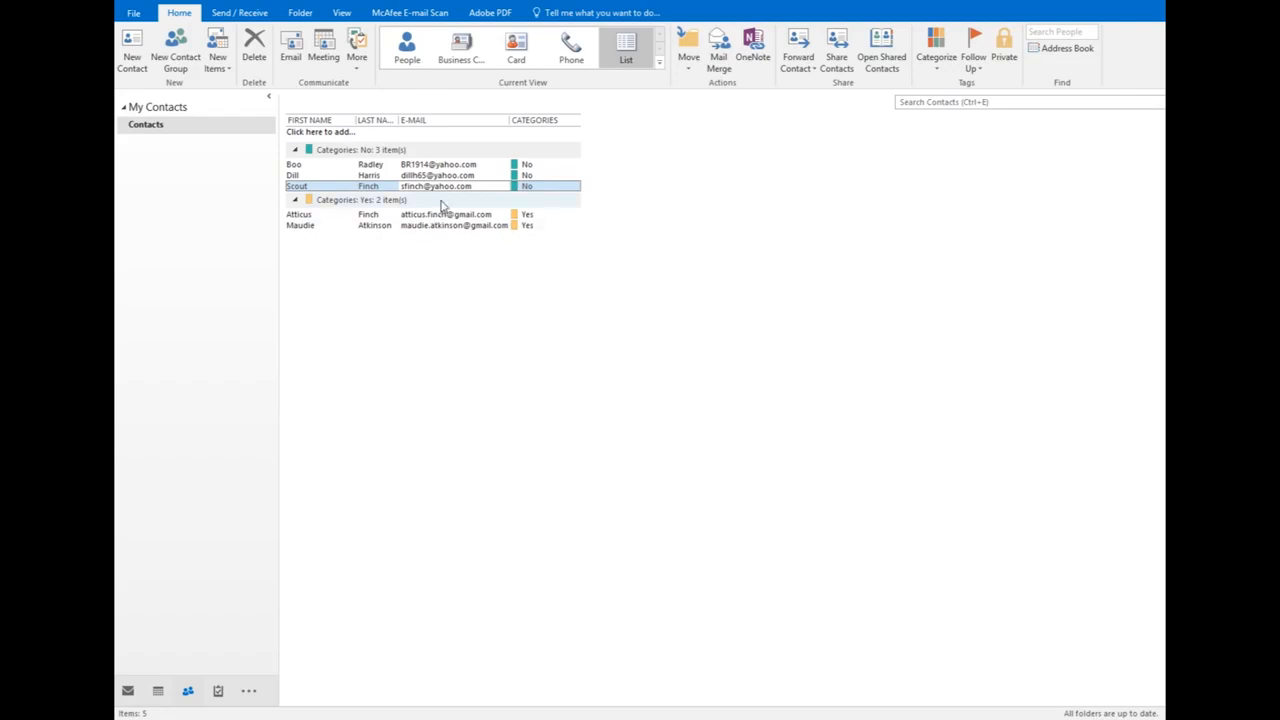
Select all the contacts in both category groups and copy them
{"action": "left_click", "coordinate": [456, 166]}
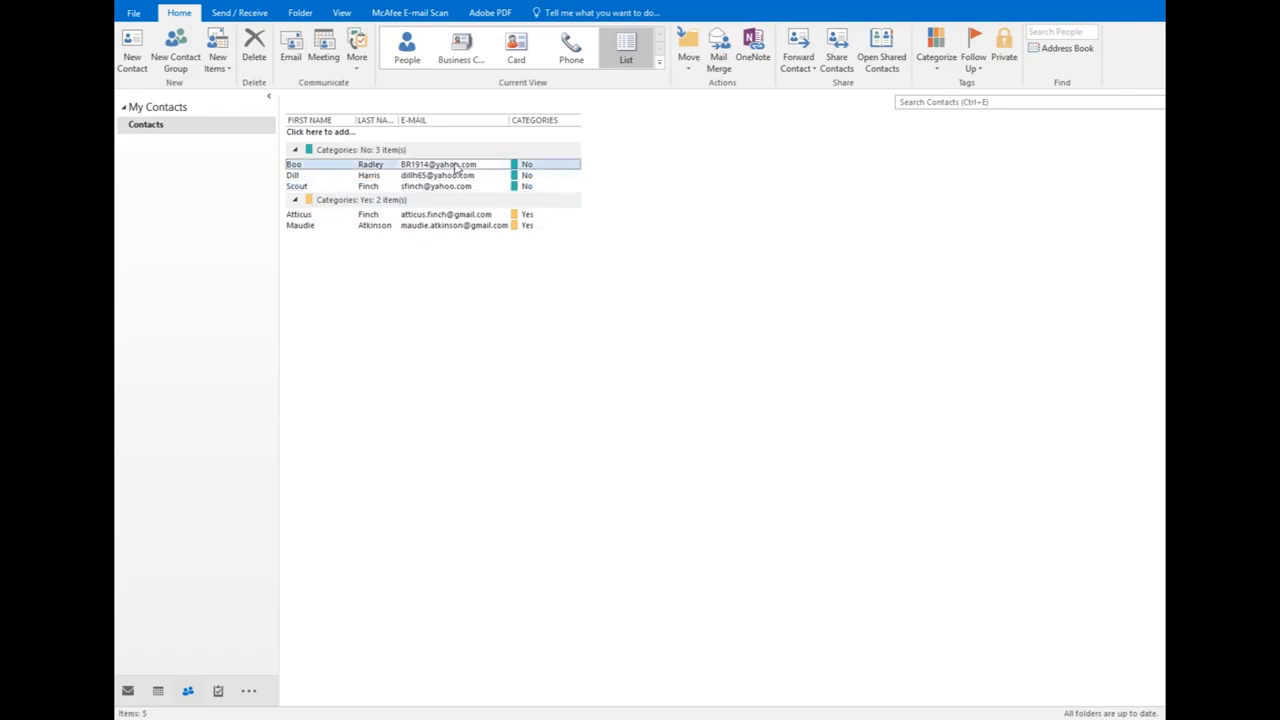
{"action": "left_click", "coordinate": [437, 226], "text": "shift"}
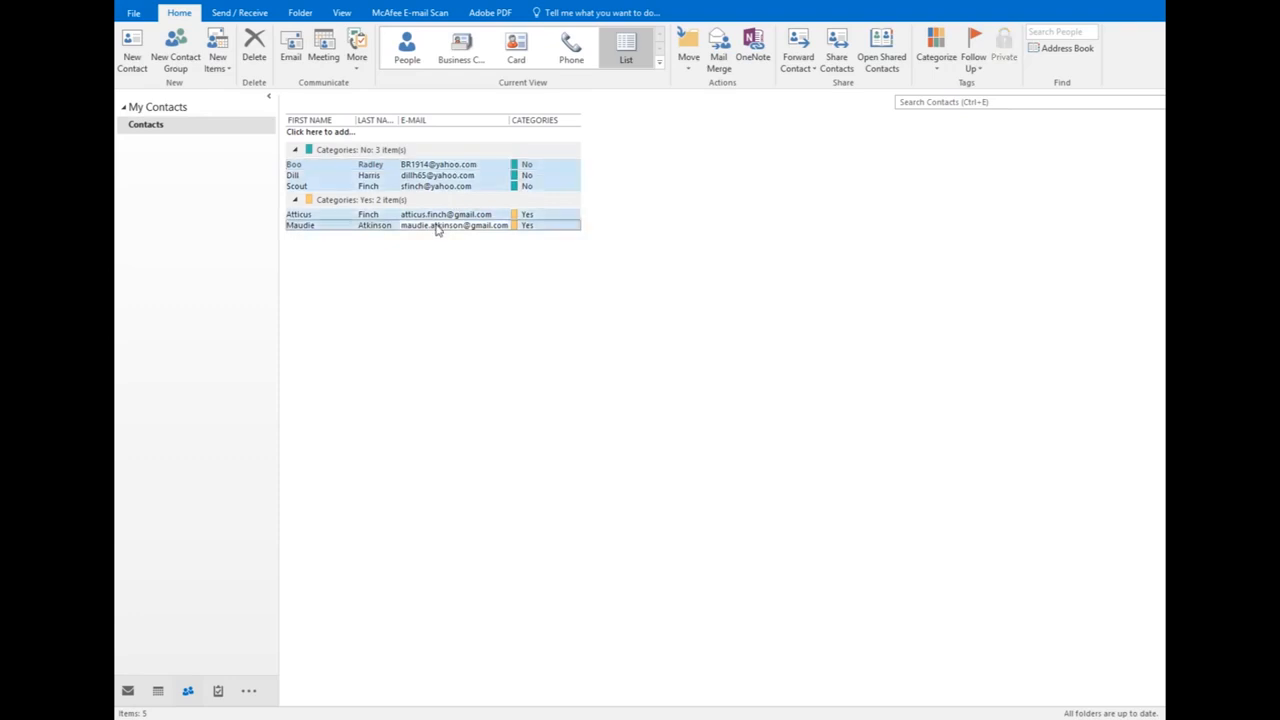
{"action": "right_click", "coordinate": [373, 221]}
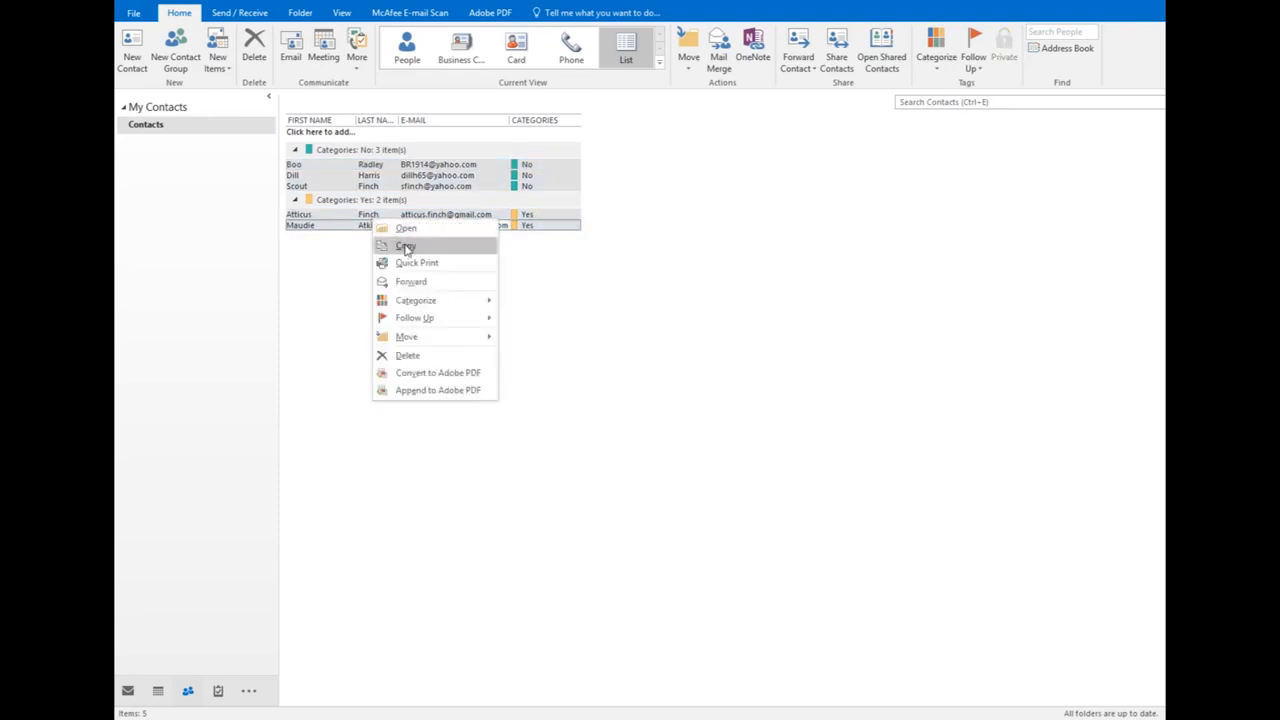
{"action": "left_click", "coordinate": [405, 247]}
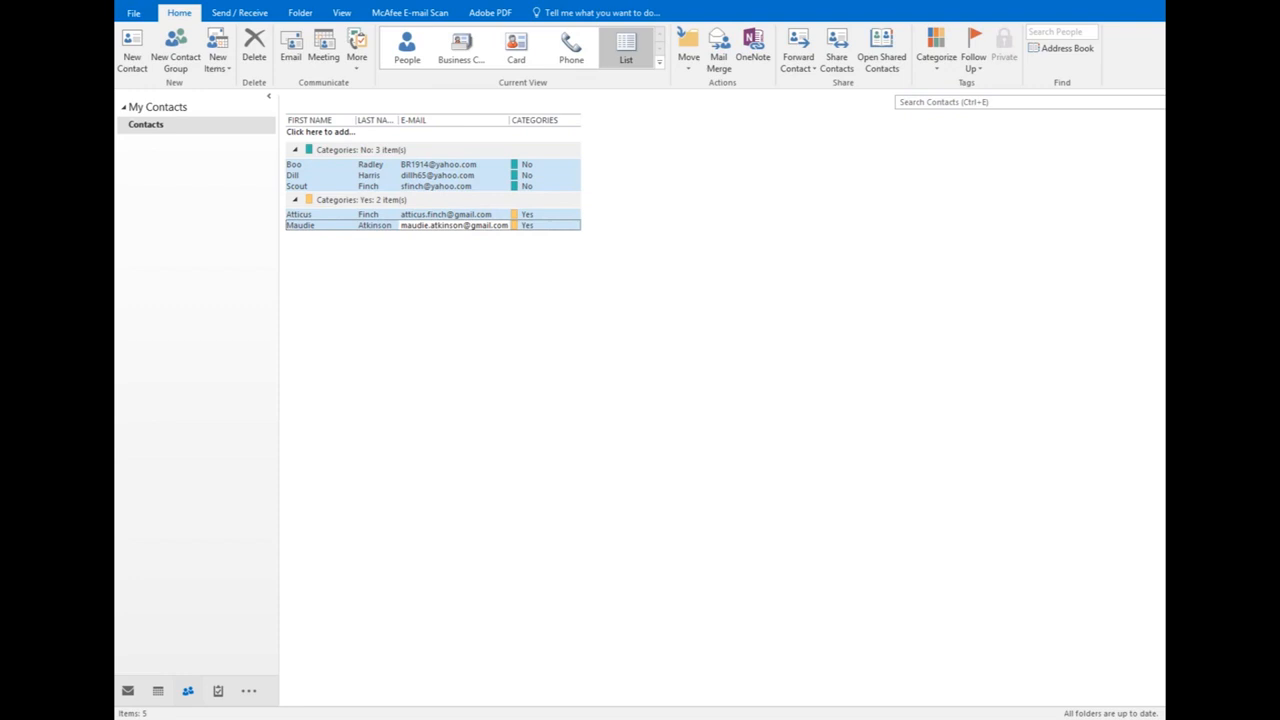
Switch to the blank Excel worksheet and paste the copied contacts starting at cell A1
{"action": "key", "text": "alt+Tab"}
{"action": "left_click", "coordinate": [156, 143]}
{"action": "right_click", "coordinate": [156, 143]}
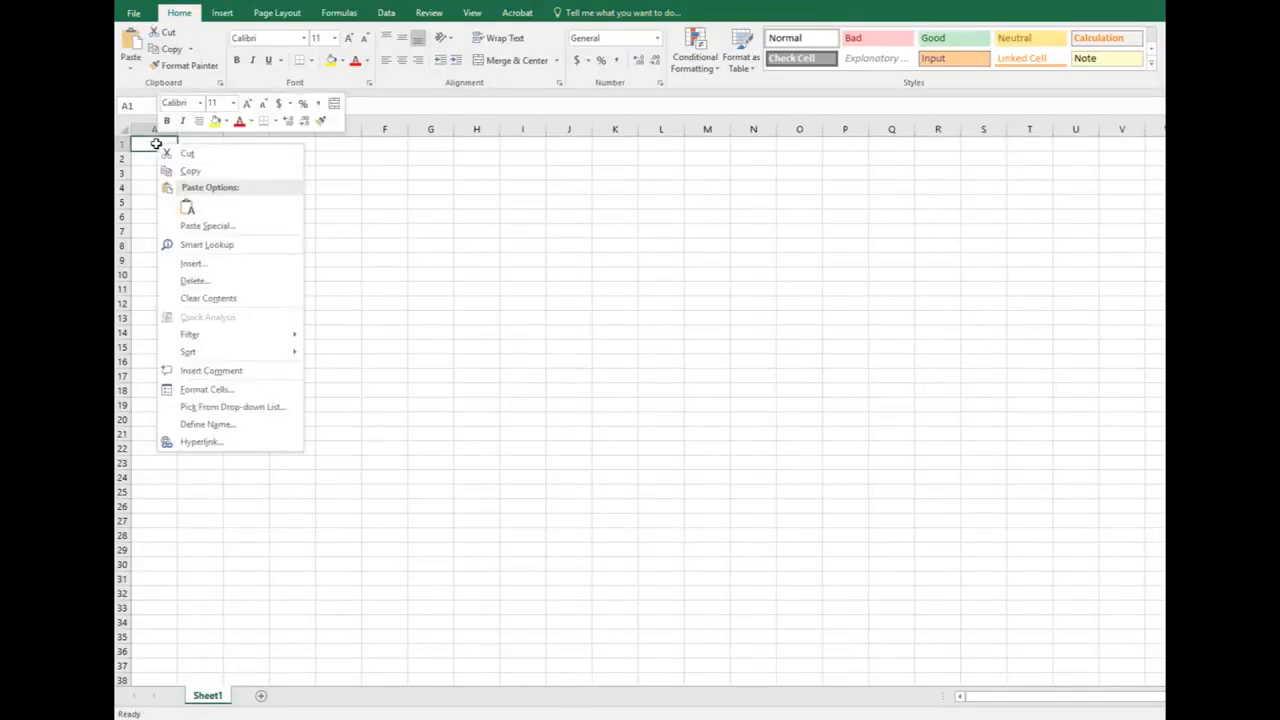
{"action": "left_click", "coordinate": [186, 205]}
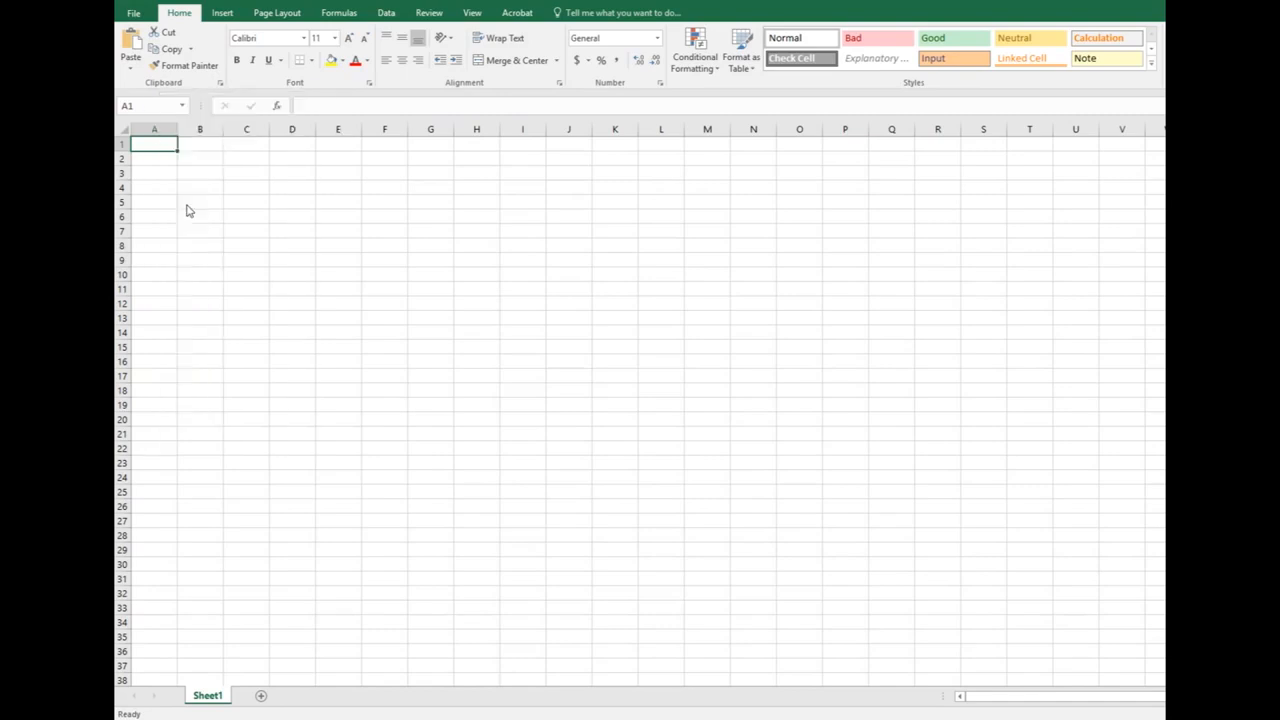
Fit the widths of columns A through D to their contents
{"action": "double_click", "coordinate": [177, 129]}
{"action": "double_click", "coordinate": [230, 129]}
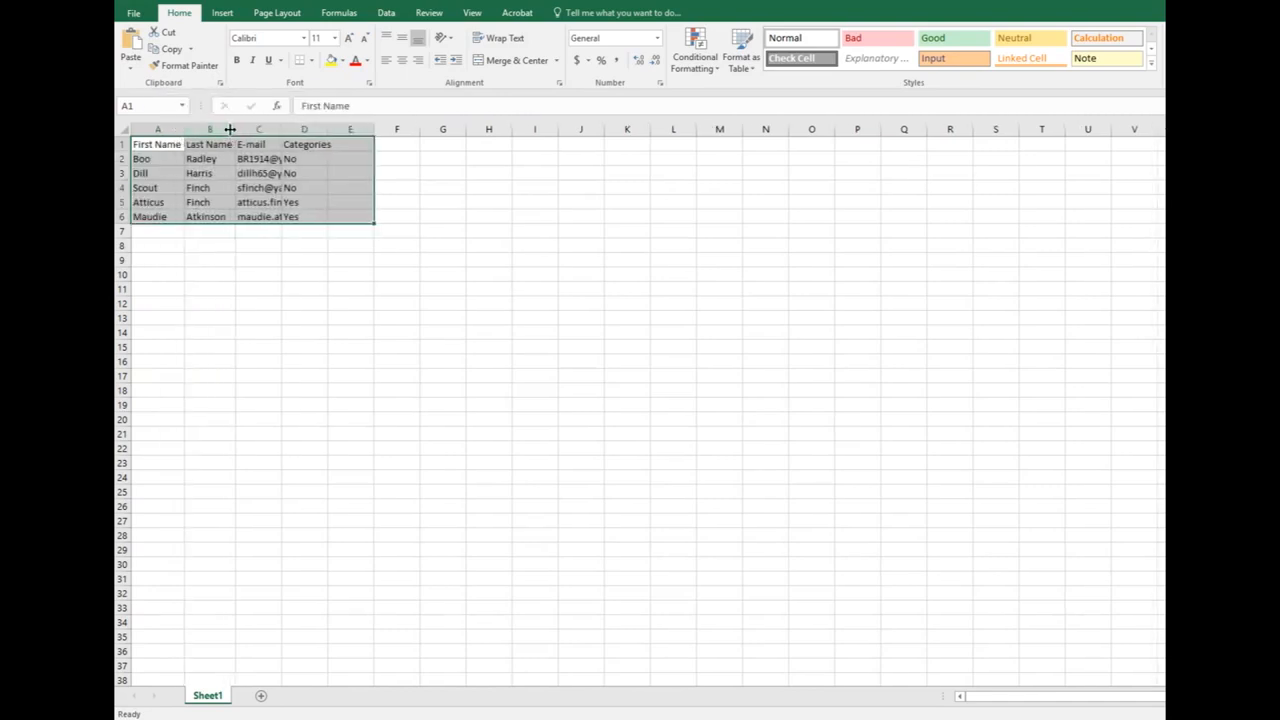
{"action": "double_click", "coordinate": [282, 129]}
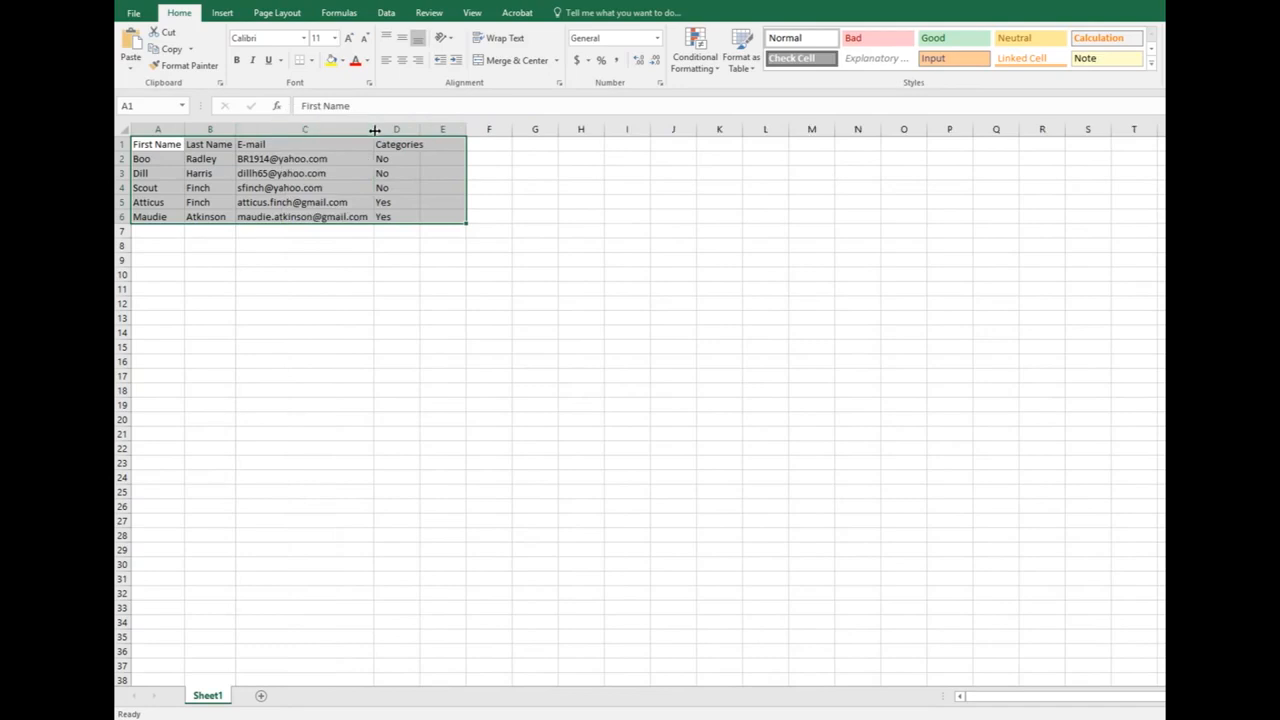
{"action": "double_click", "coordinate": [420, 129]}
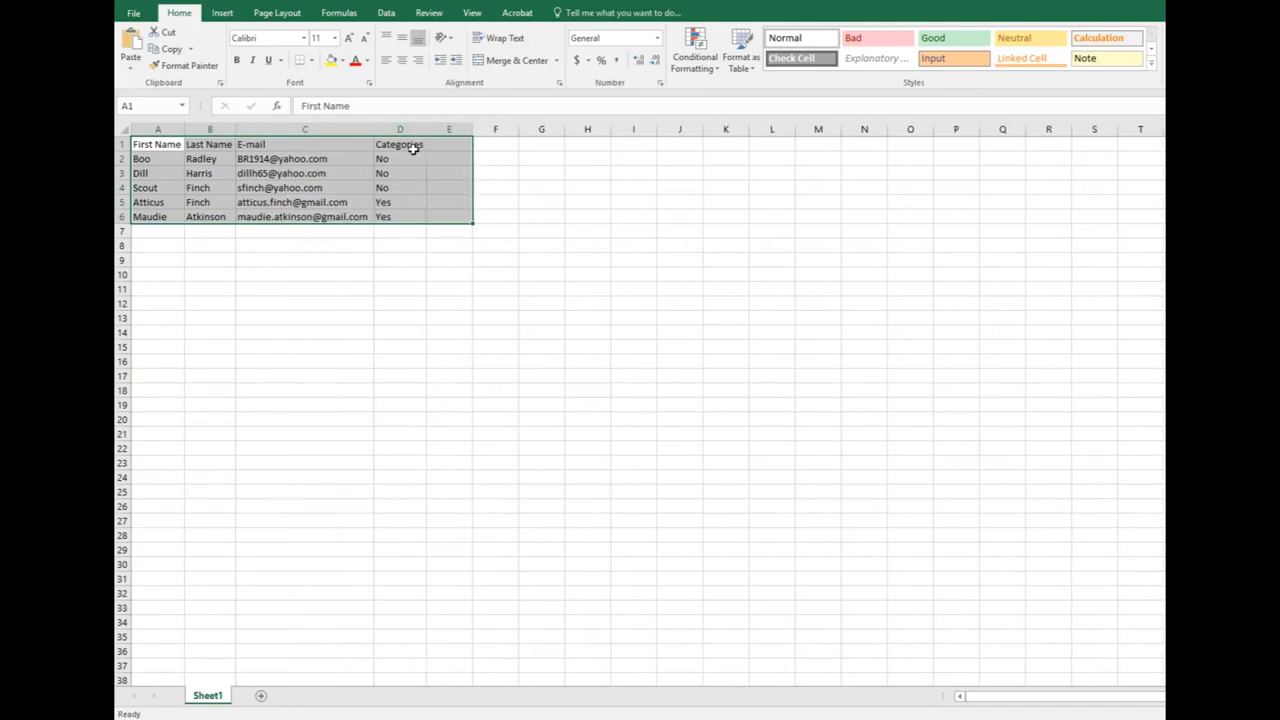
Replace the Categories header in cell D1 with "RSVP"
{"action": "double_click", "coordinate": [413, 148]}
{"action": "left_click_drag", "start_coordinate": [424, 145], "coordinate": [345, 147]}
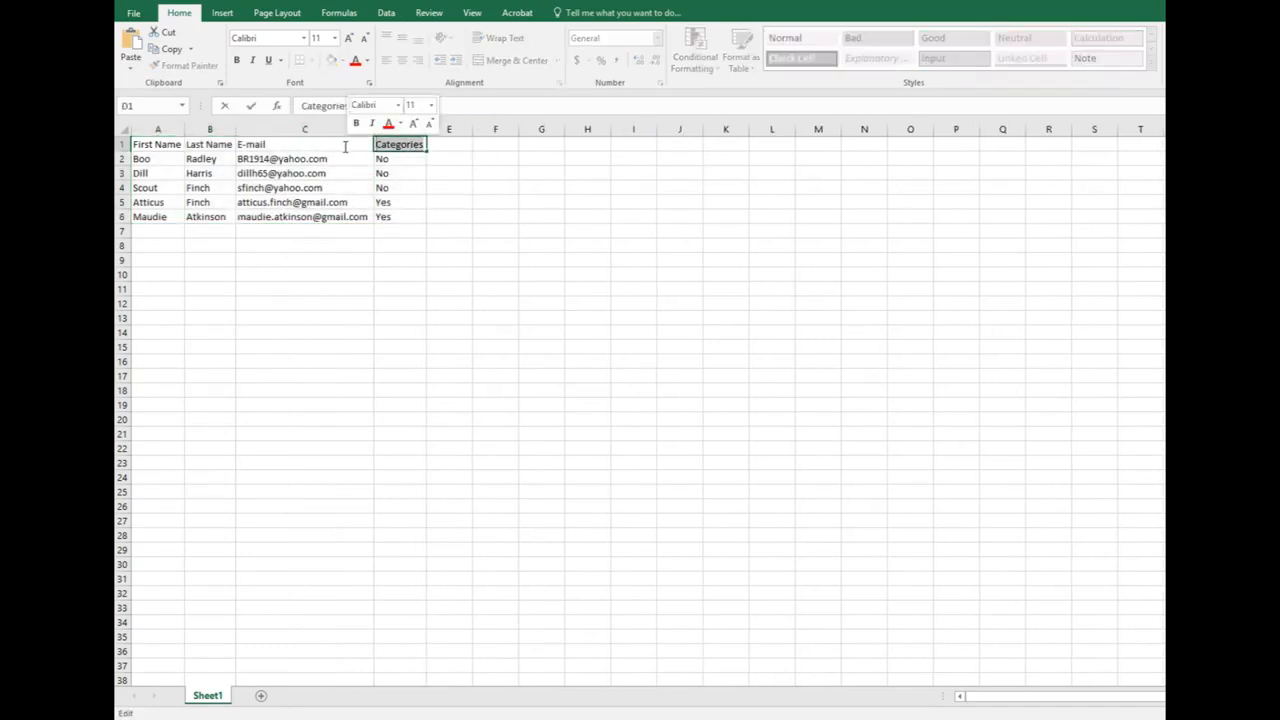
{"action": "type", "text": "RSVP"}
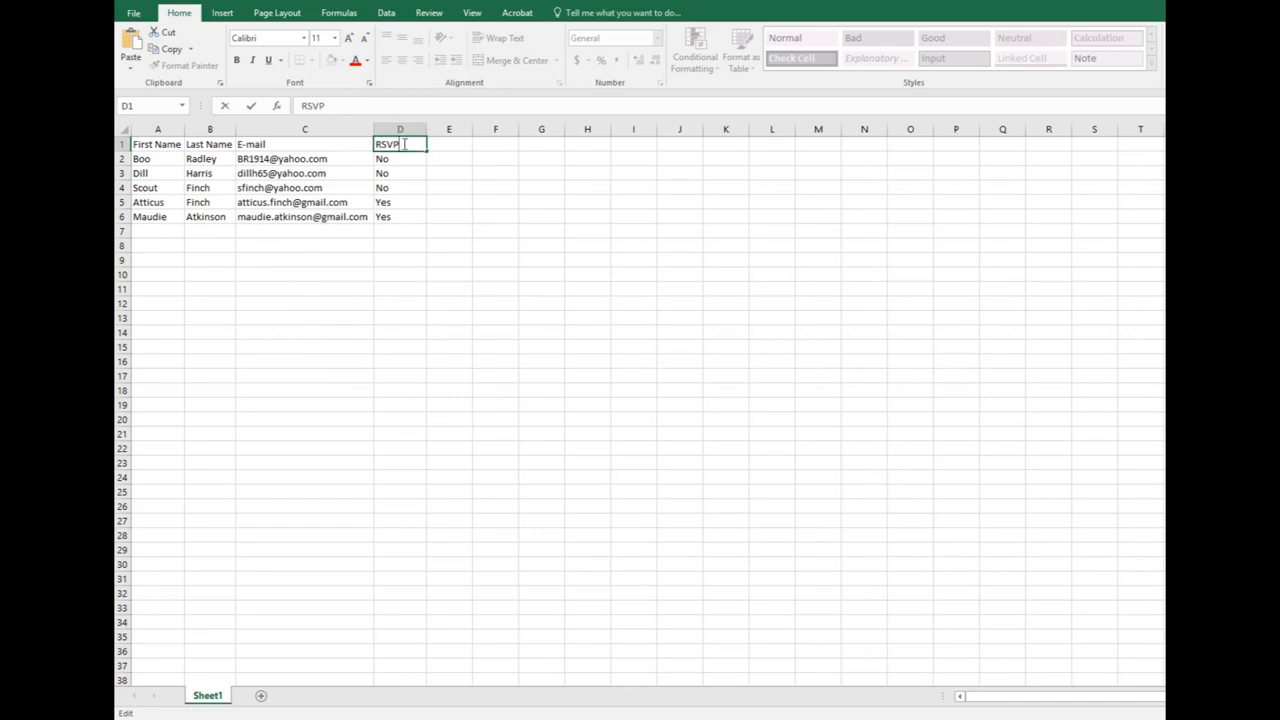
Change the header text in cell D1 to "Dues Paid"
{"action": "left_click_drag", "start_coordinate": [402, 144], "coordinate": [355, 139]}
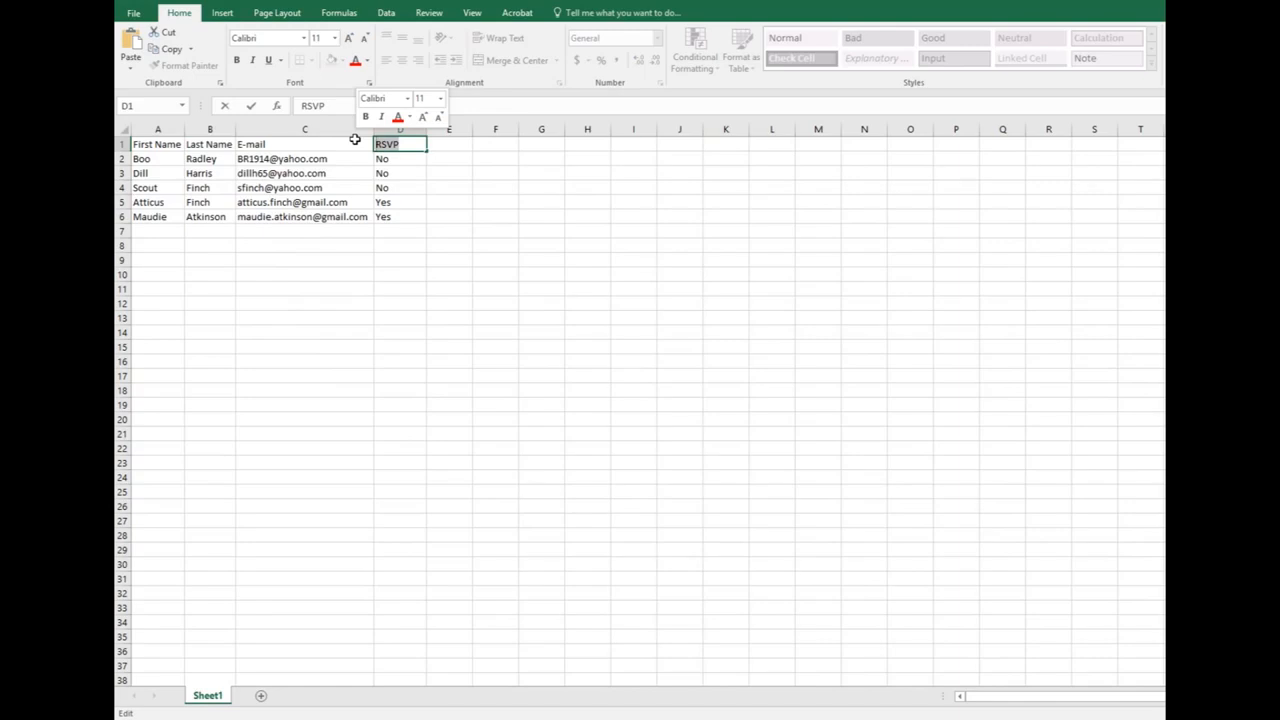
{"action": "type", "text": "Dues"}
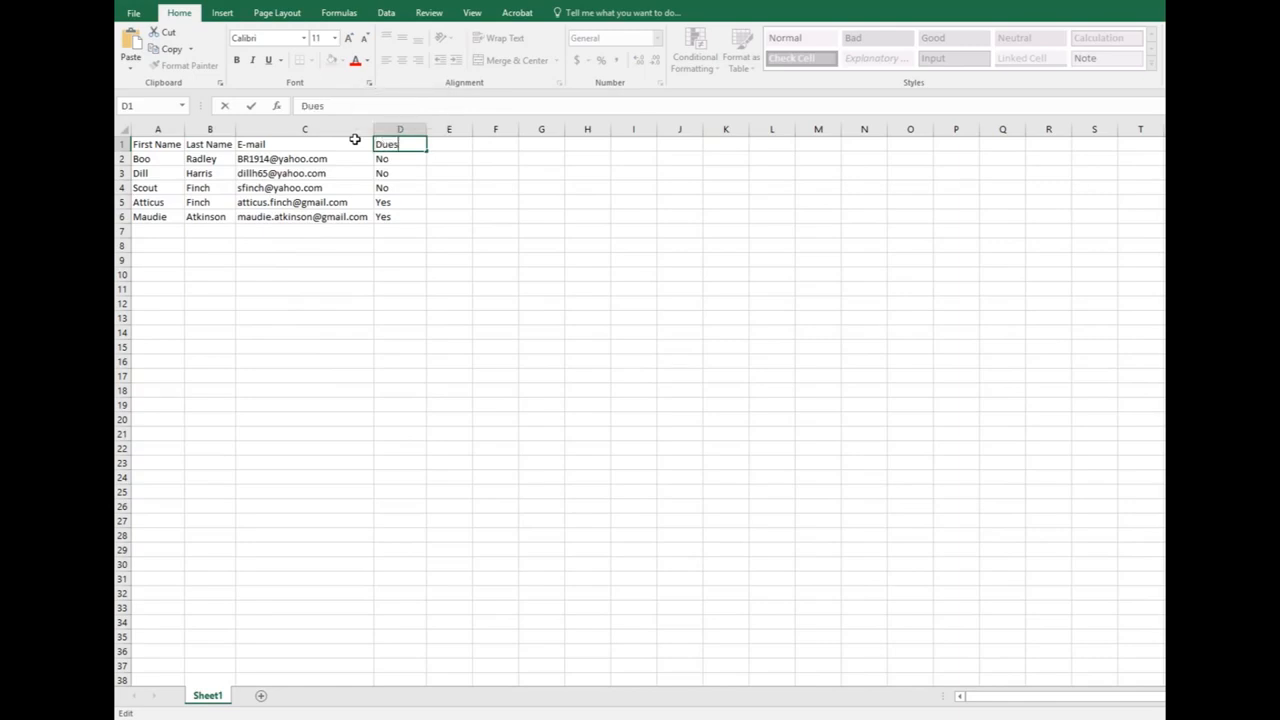
{"action": "type", "text": " Pa"}
{"action": "type", "text": "id"}
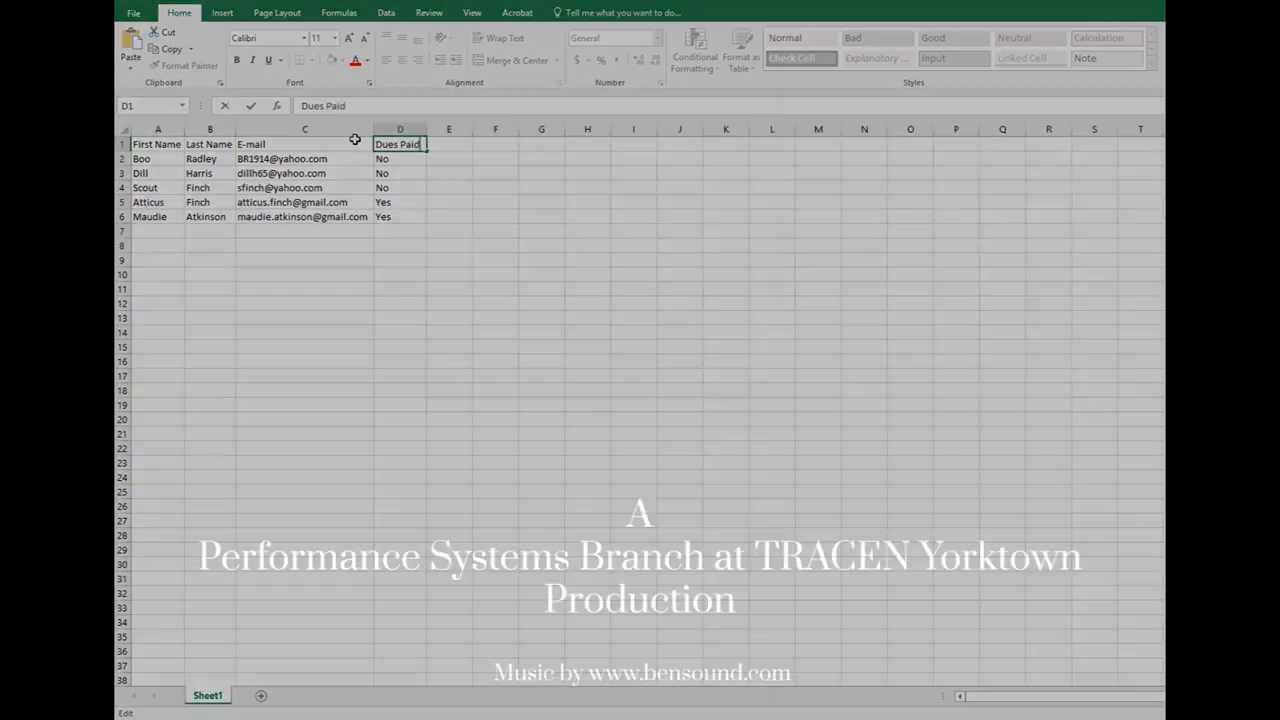